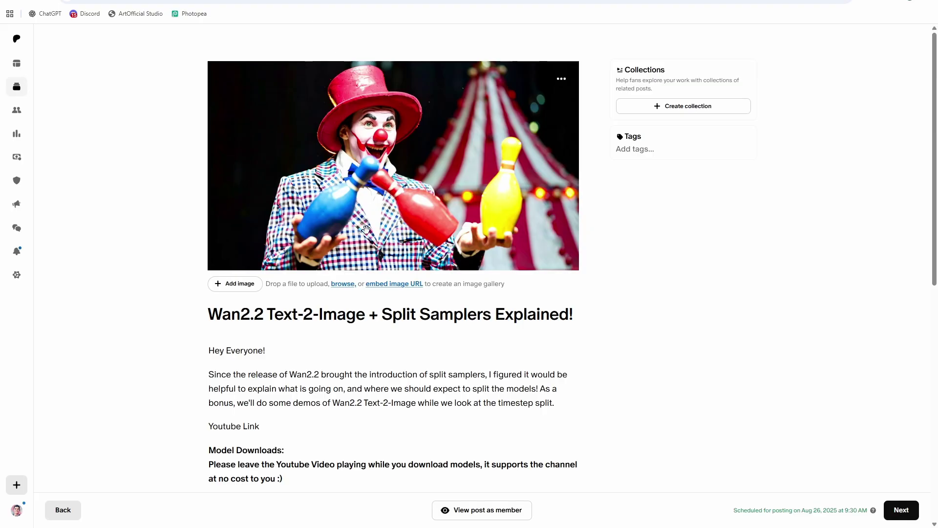
Review the model download list and target folders in the Wan2.2 Text-2-Image post
scroll(367, 230, down, 4)
scroll(367, 231, down, 4)
scroll(322, 329, up, 3)
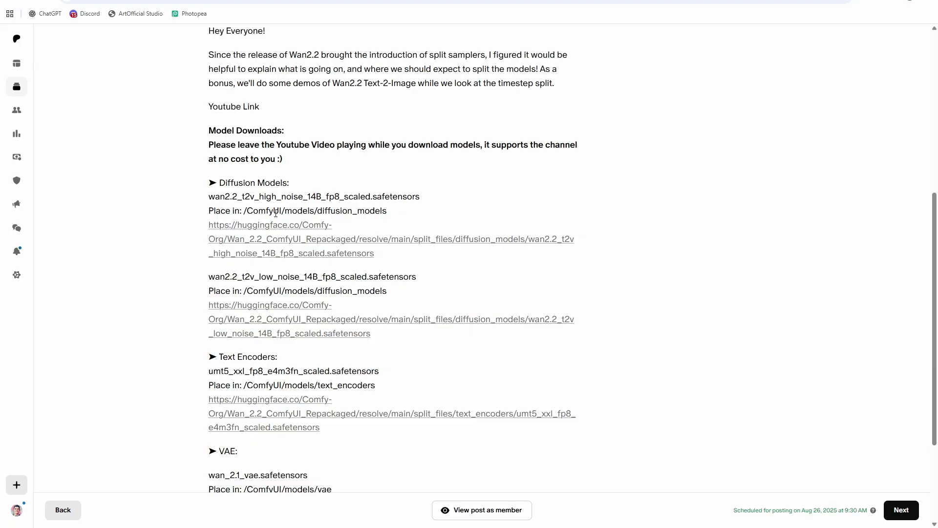
scroll(282, 199, down, 1)
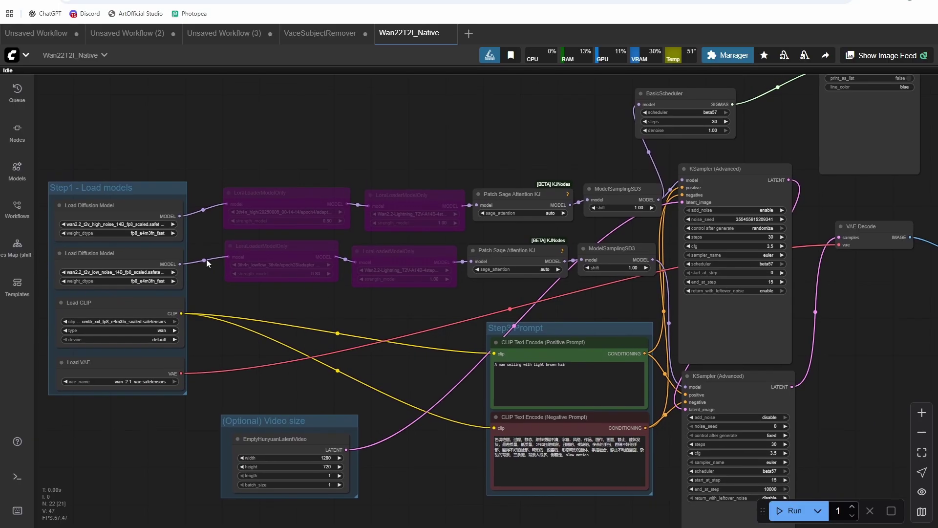
Move the video size group slightly closer to the prompt group, and inspect the diffusion model loaders and both KSampler nodes
scroll(380, 315, up, 2)
drag(325, 364, 346, 331)
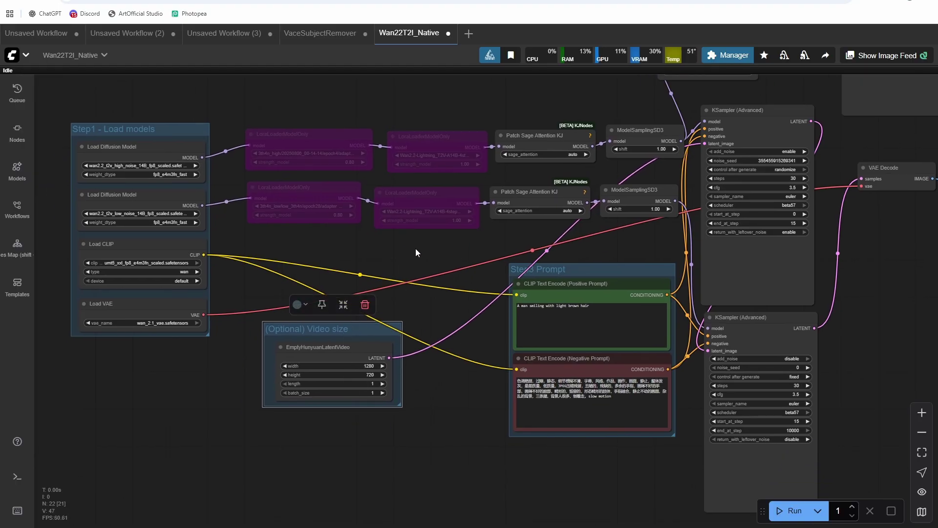
drag(416, 248, 202, 306)
click(191, 201)
click(185, 246)
drag(638, 145, 590, 136)
drag(571, 167, 575, 164)
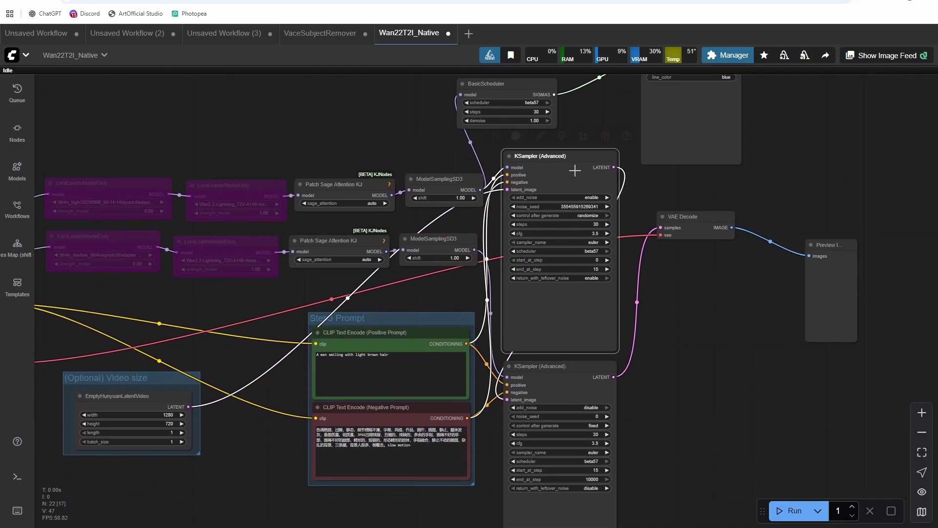
drag(557, 364, 556, 361)
scroll(556, 362, left, 4)
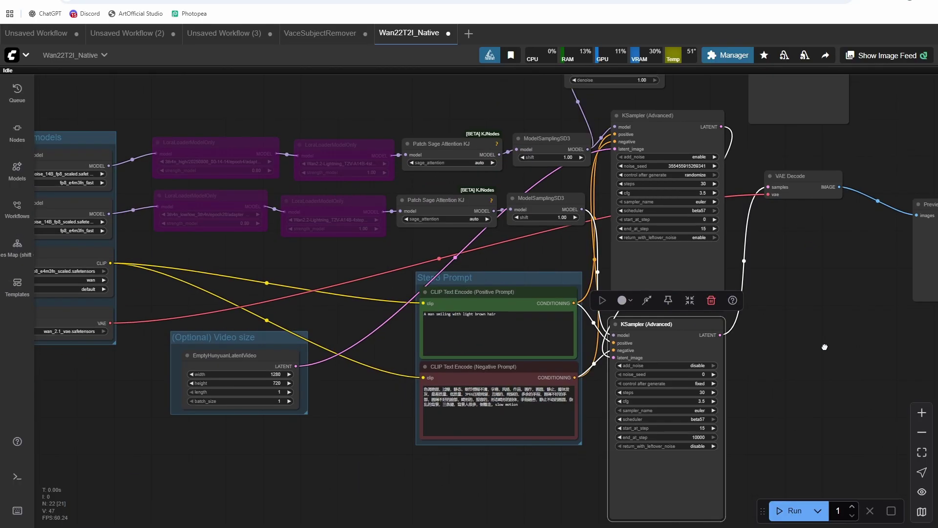
Replace the positive prompt with "A clown juggling bowling pins on a river raft"
click(511, 320)
scroll(512, 319, up, 5)
key(ctrl+a)
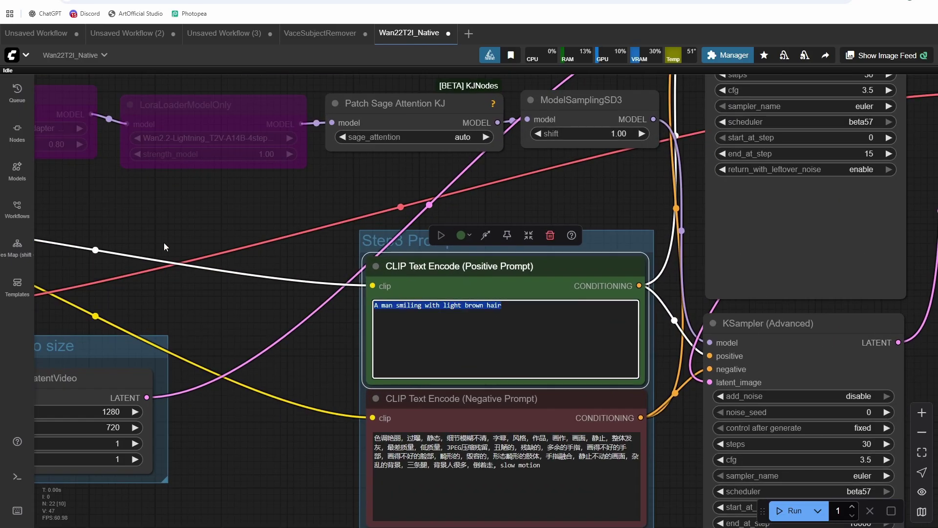
text(A clown juggling bowlin)
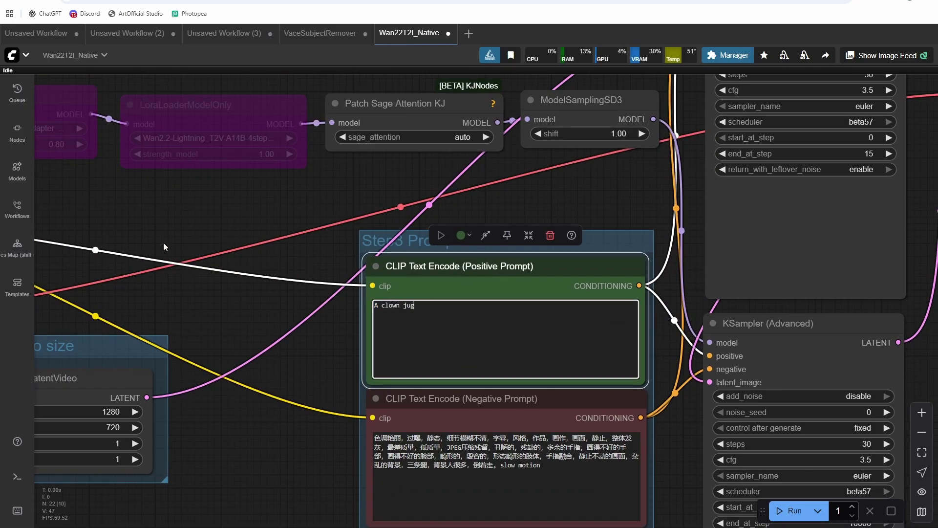
text(g pins on a river raft)
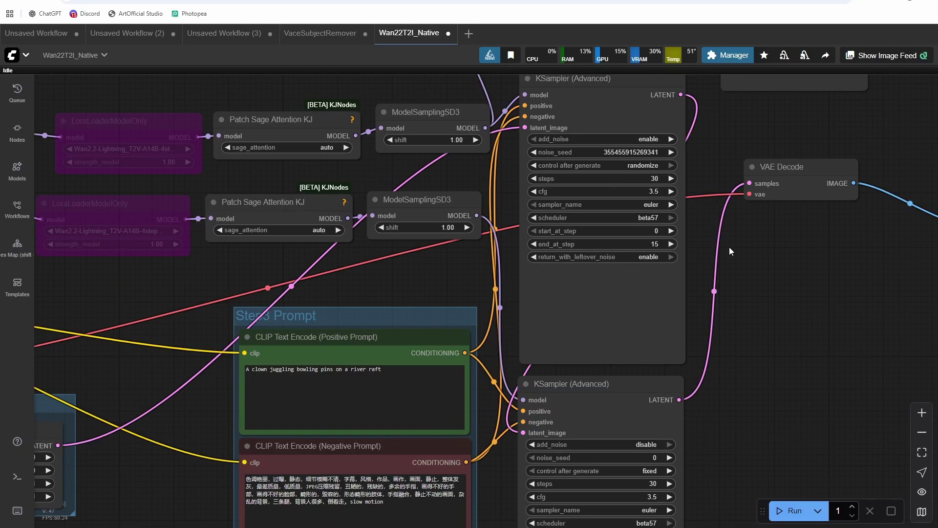
Set the first KSampler's scheduler to simple
drag(731, 249, 712, 336)
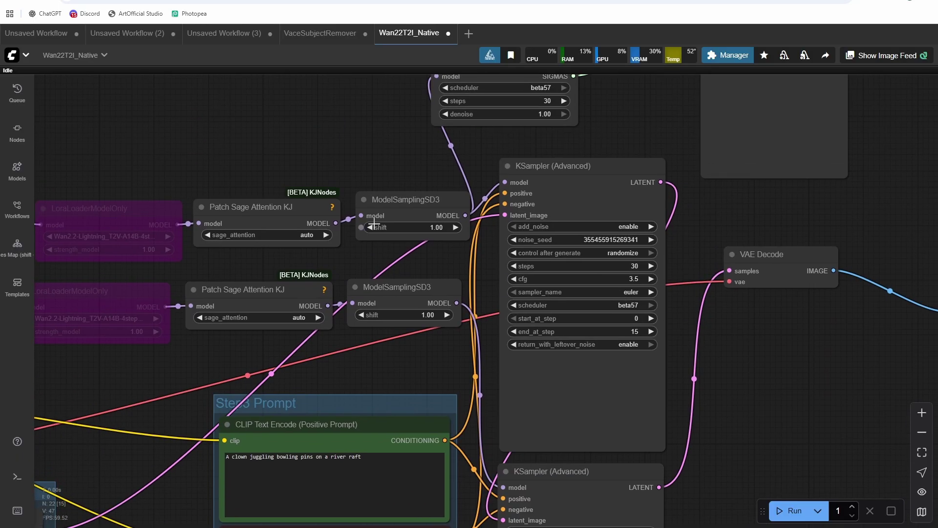
click(632, 305)
click(642, 321)
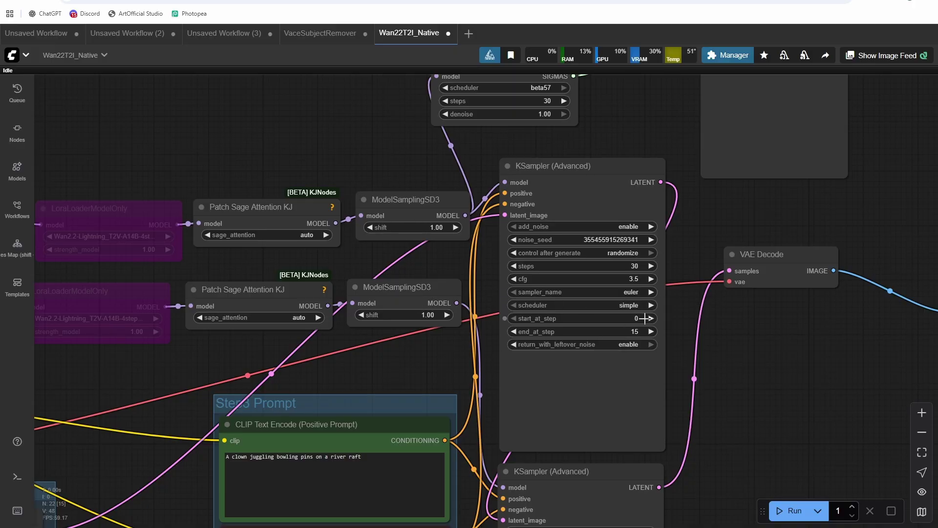
Compare the start and end step settings of the two KSampler nodes and their connections
scroll(746, 221, down, 5)
scroll(670, 314, up, 3)
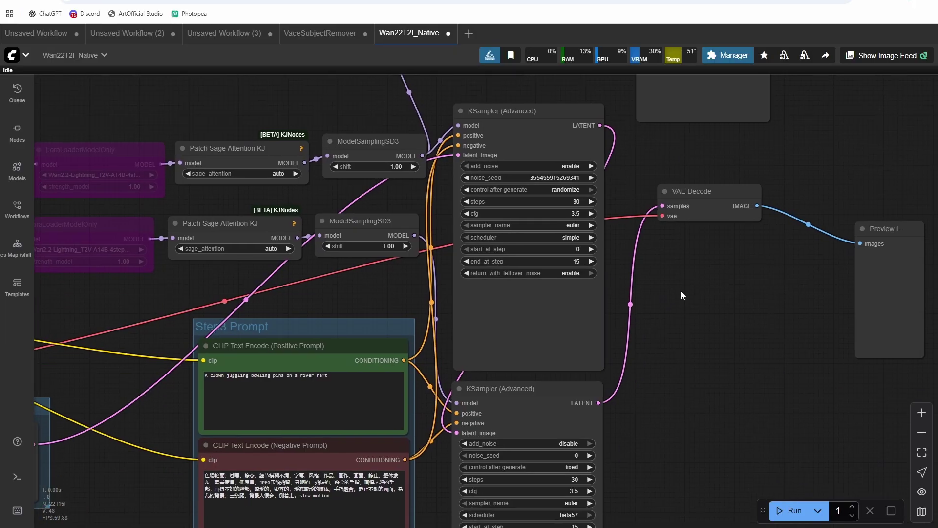
scroll(681, 291, down, 1)
scroll(637, 311, up, 2)
drag(665, 337, 725, 255)
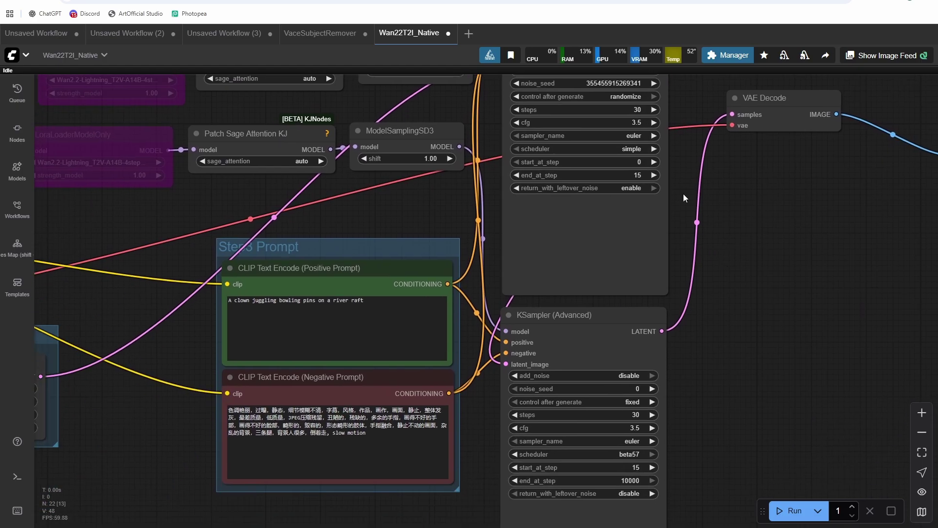
drag(748, 320, 789, 395)
drag(439, 277, 350, 283)
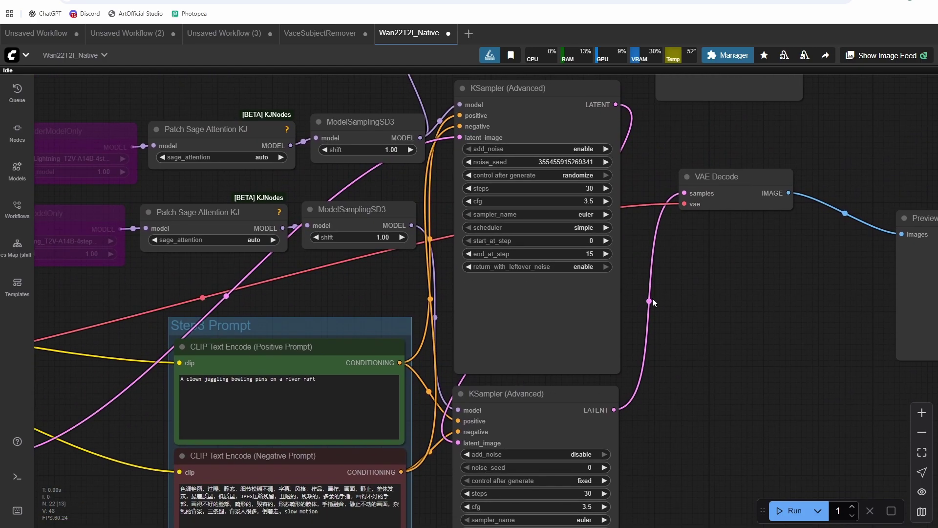
scroll(656, 298, down, 1)
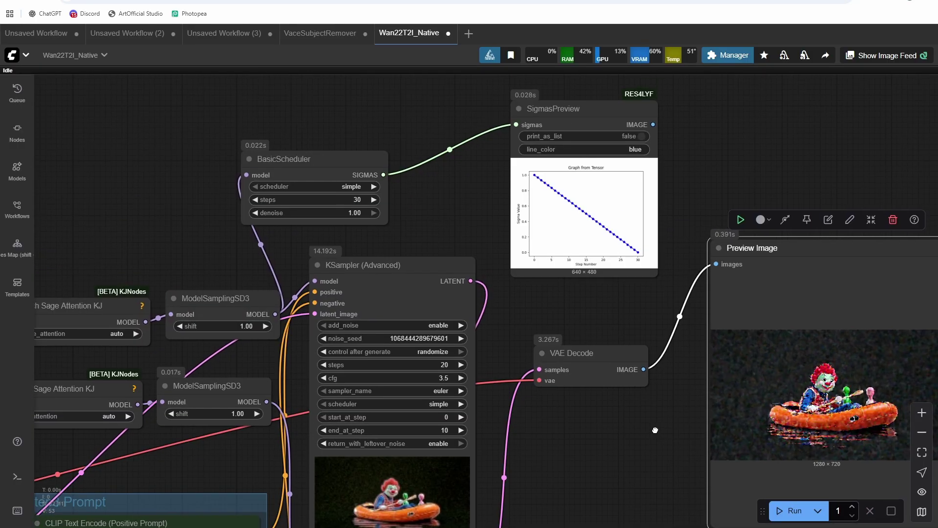
Move the BasicScheduler node closer to the SigmasPreview node and examine the sigma graph beside it
scroll(602, 356, up, 2)
drag(739, 258, 723, 88)
drag(517, 322, 658, 360)
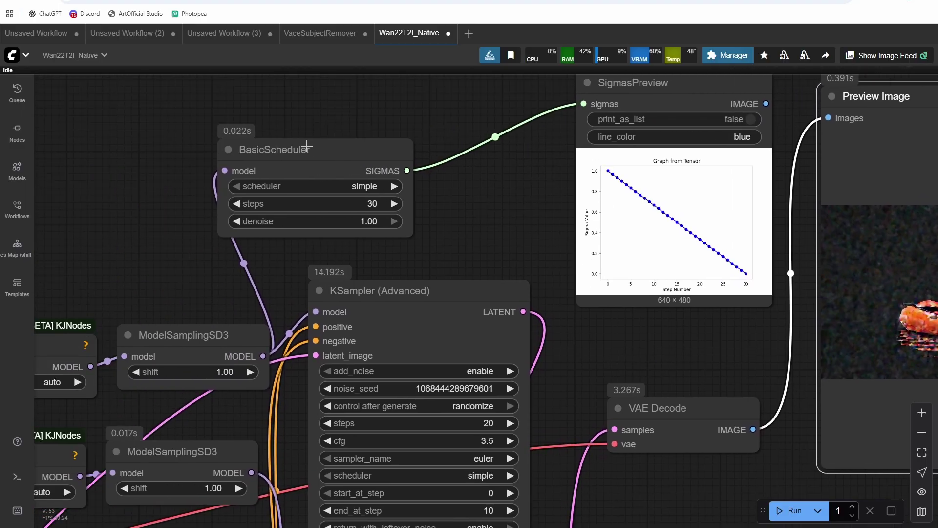
drag(310, 145, 432, 139)
drag(618, 330, 533, 332)
scroll(533, 331, up, 1)
drag(448, 243, 419, 267)
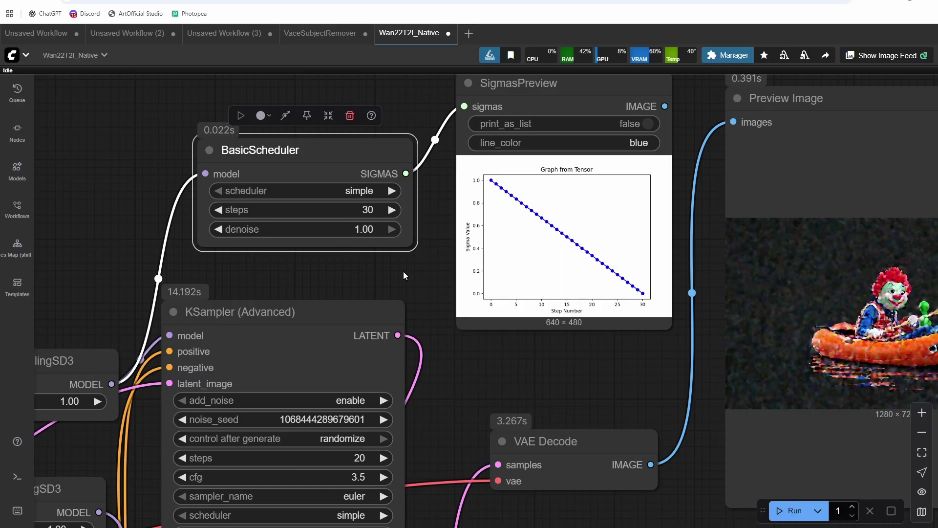
Set the first KSampler's steps to 30
drag(413, 263, 526, 182)
drag(597, 378, 628, 269)
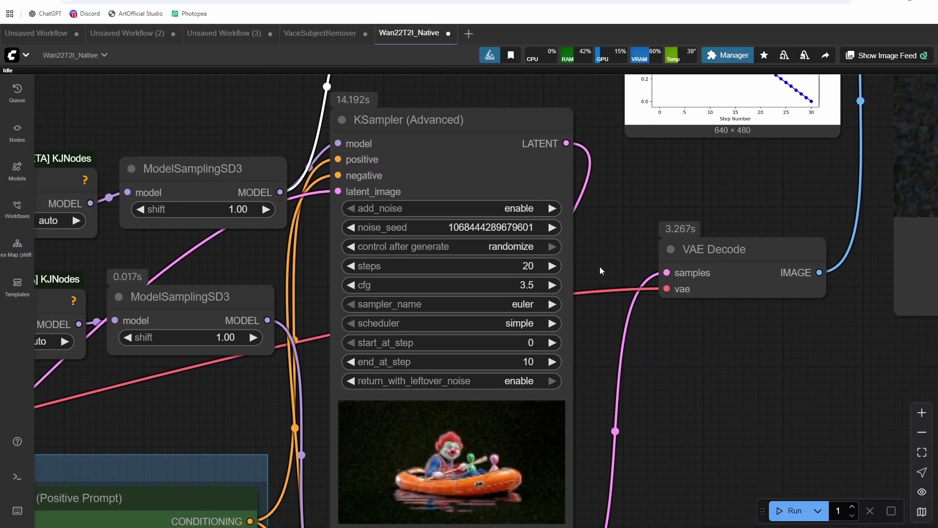
drag(619, 229, 619, 277)
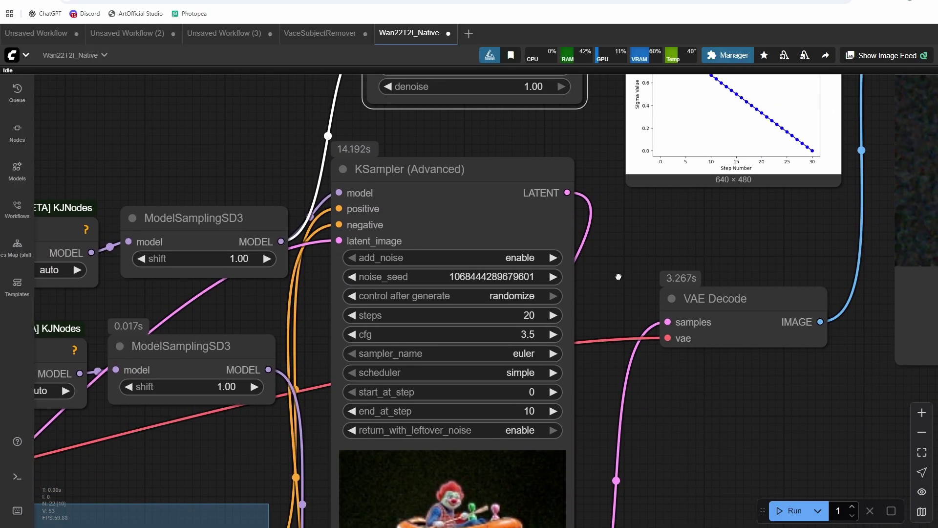
click(509, 312)
text(30)
key(Return)
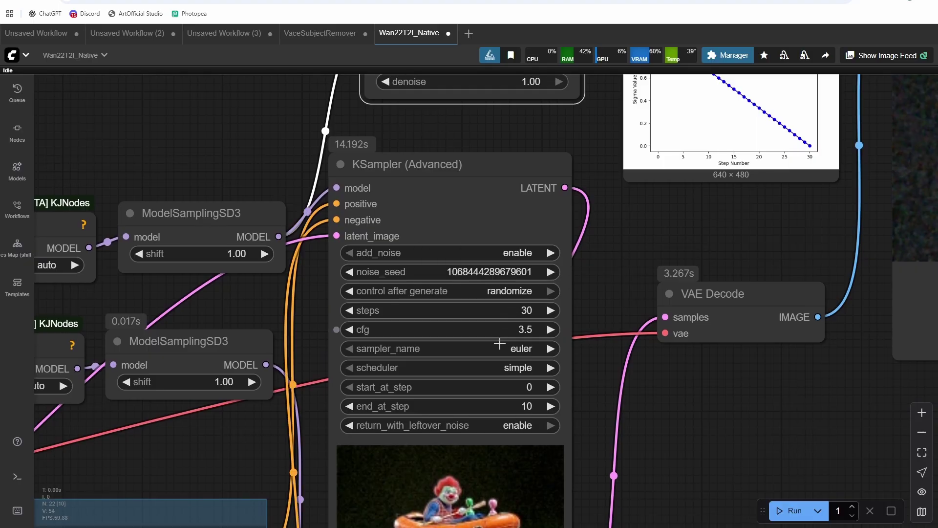
Set the first KSampler's end_at_step to 15
click(517, 405)
text(5)
key(Return)
click(516, 405)
text(15)
key(Return)
Examine the sigma graph of the simple scheduler against the first KSampler's total steps and split point
drag(651, 283, 587, 493)
scroll(556, 329, up, 4)
drag(546, 310, 517, 312)
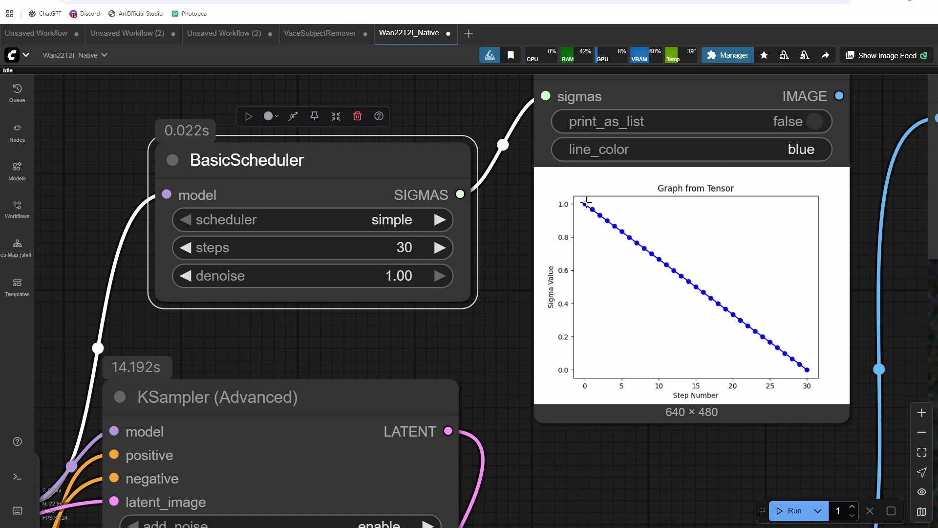
scroll(586, 203, down, 4)
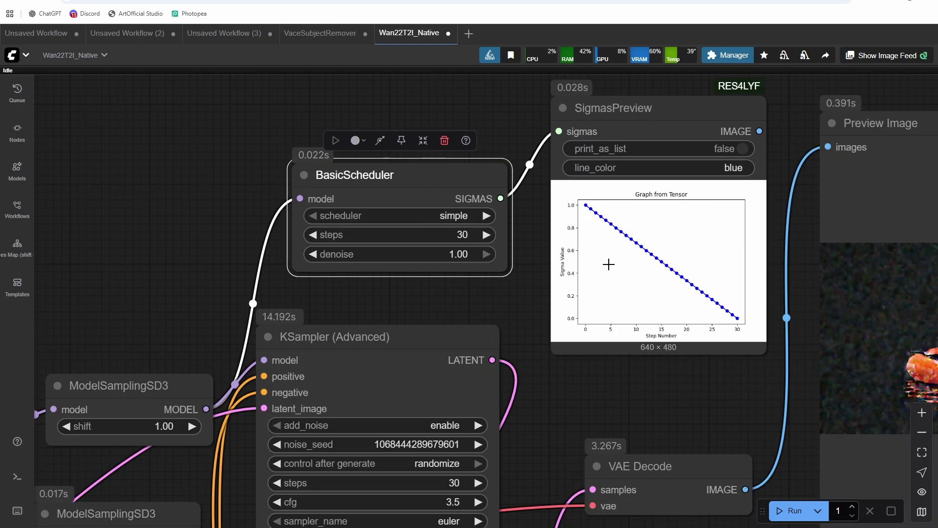
scroll(608, 264, down, 2)
drag(568, 397, 561, 339)
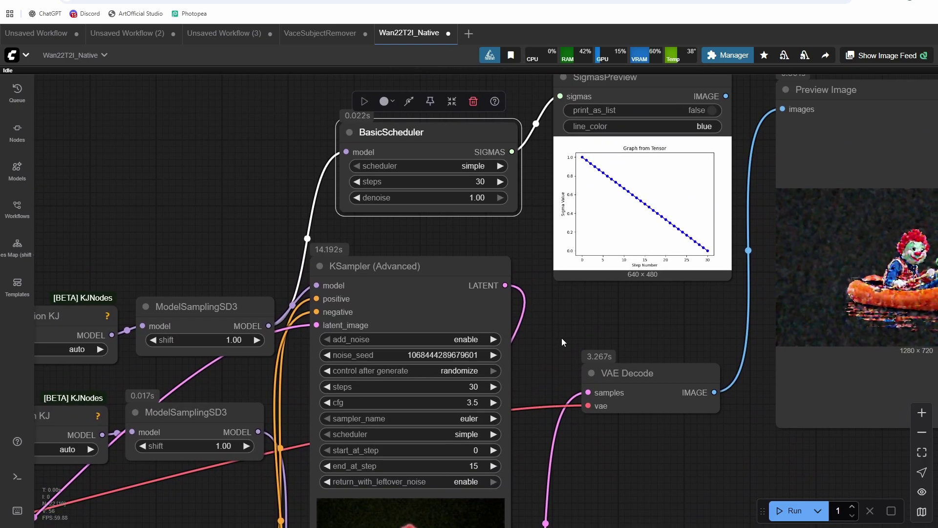
scroll(561, 338, up, 4)
drag(502, 169, 443, 275)
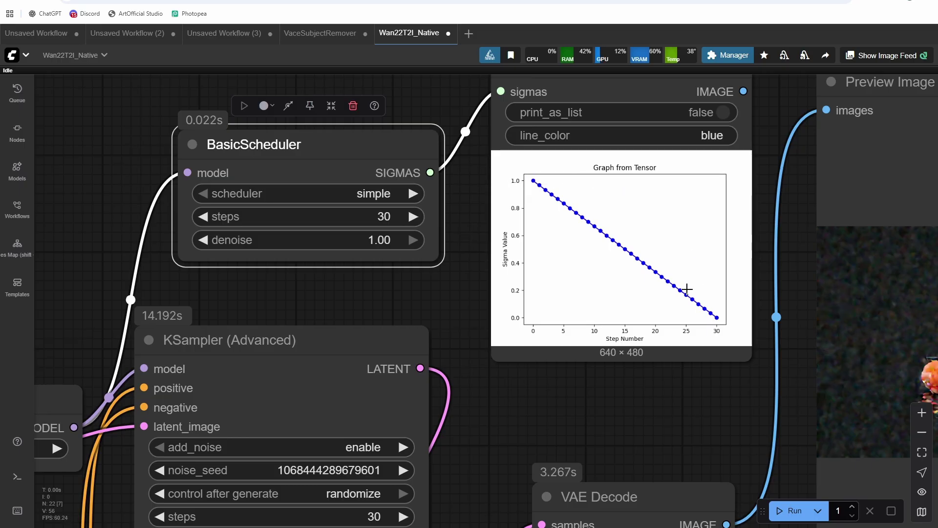
scroll(506, 406, down, 3)
drag(502, 401, 639, 251)
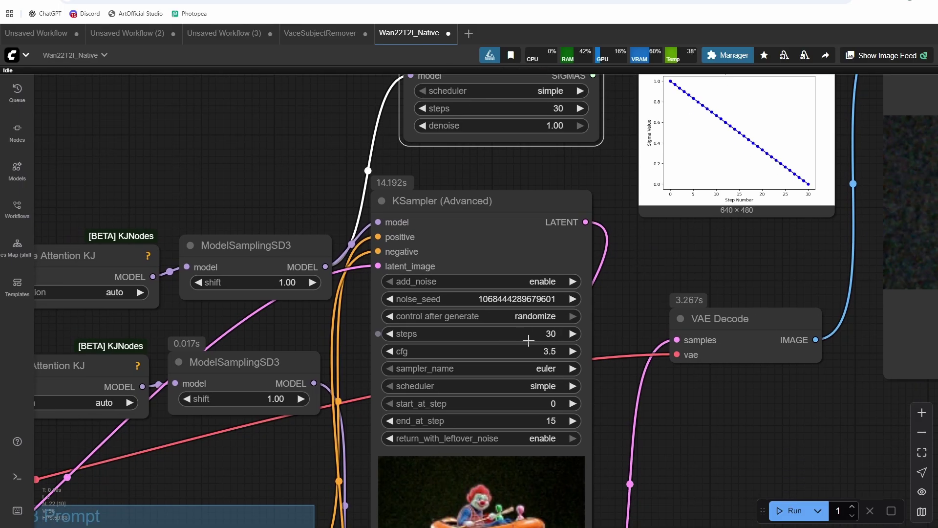
scroll(529, 340, up, 3)
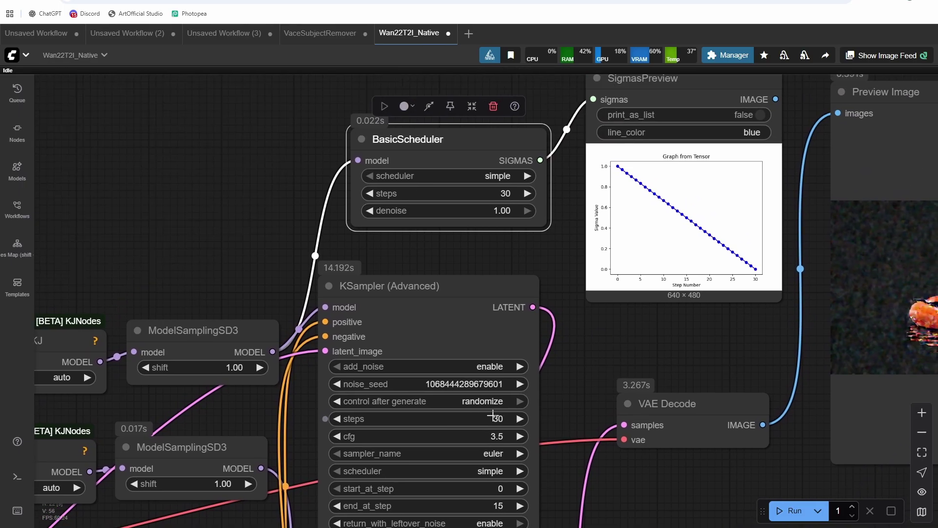
Set the first KSampler's end_at_step to 5
scroll(530, 400, down, 3)
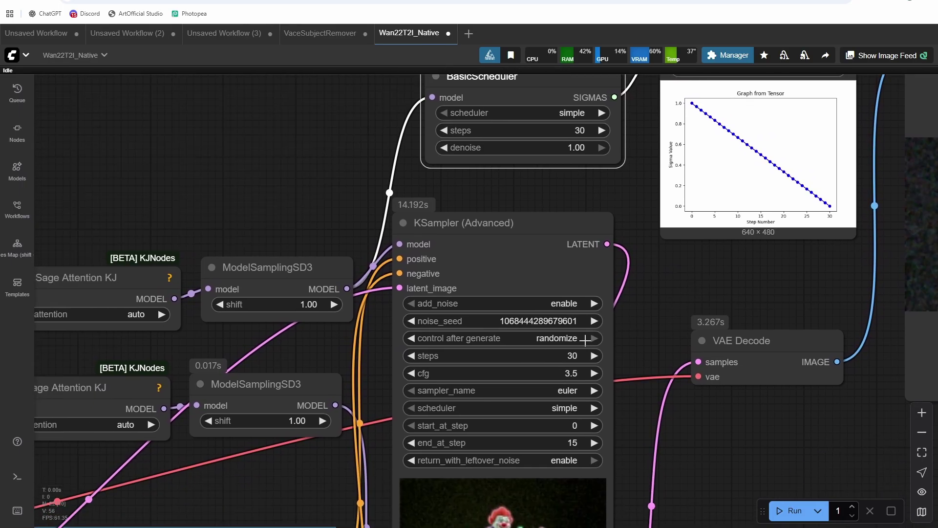
click(568, 442)
key(Return)
drag(651, 276, 625, 405)
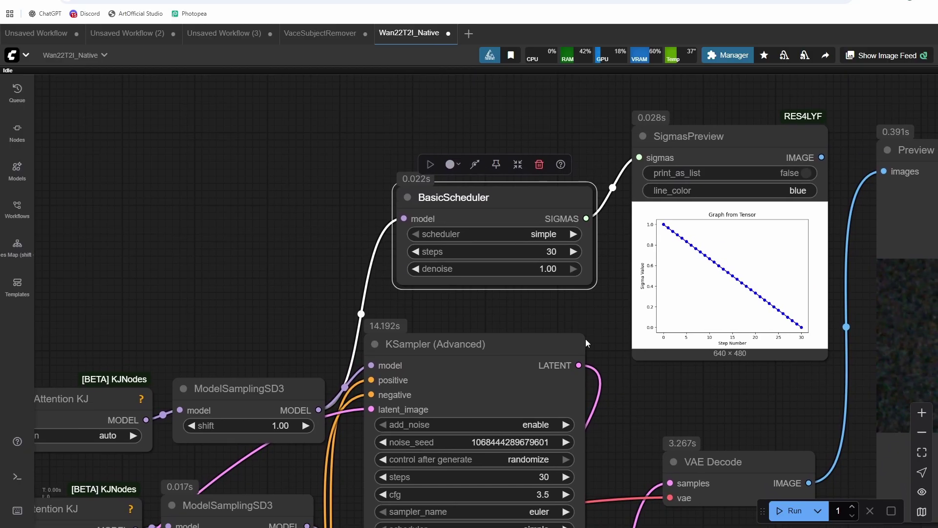
Set the second KSampler's start_at_step to 5
scroll(586, 339, down, 10)
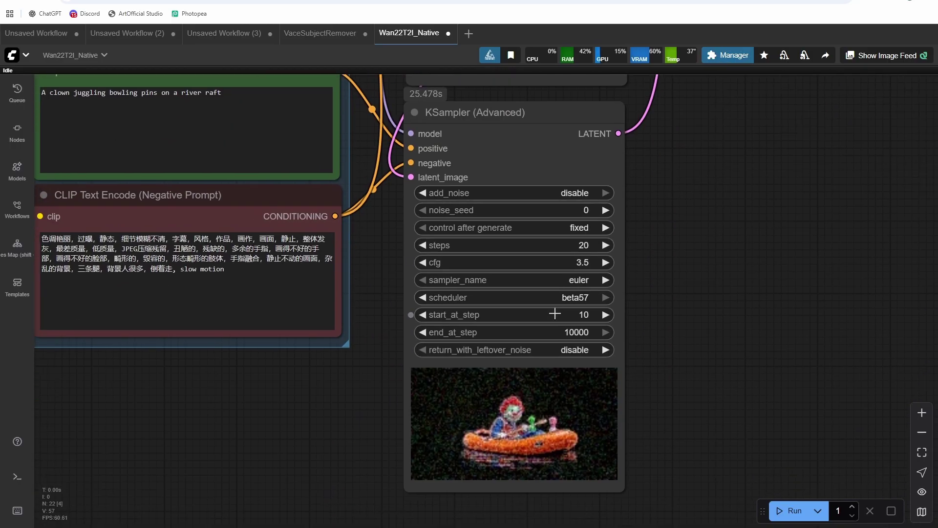
click(586, 314)
text(5)
key(Return)
drag(682, 199, 677, 246)
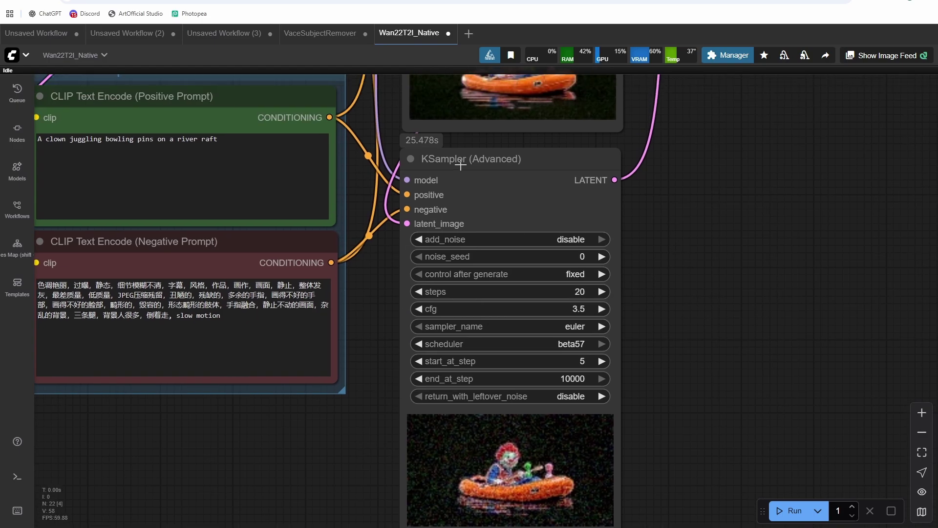
Run the workflow with the changed sampler split and inspect the image generated in the Preview Image node
scroll(641, 303, up, 7)
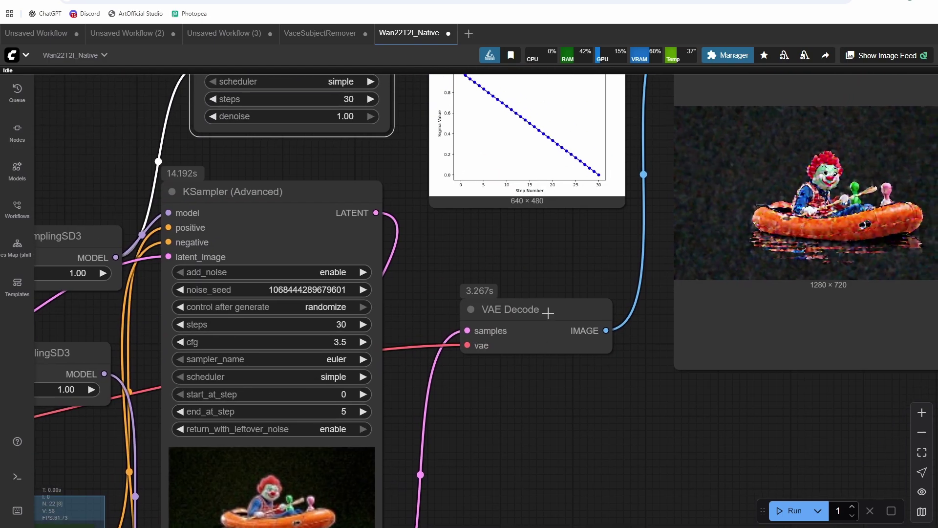
drag(561, 262, 529, 355)
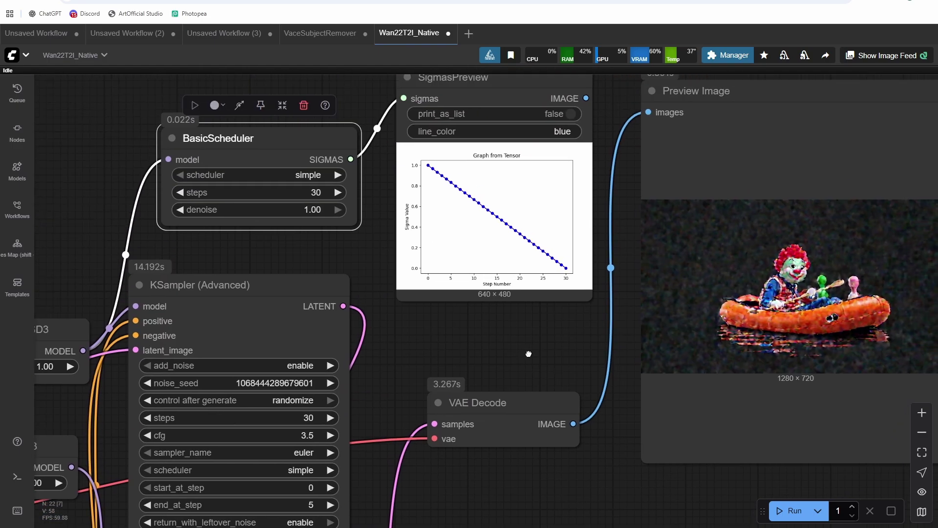
key(ctrl+Return)
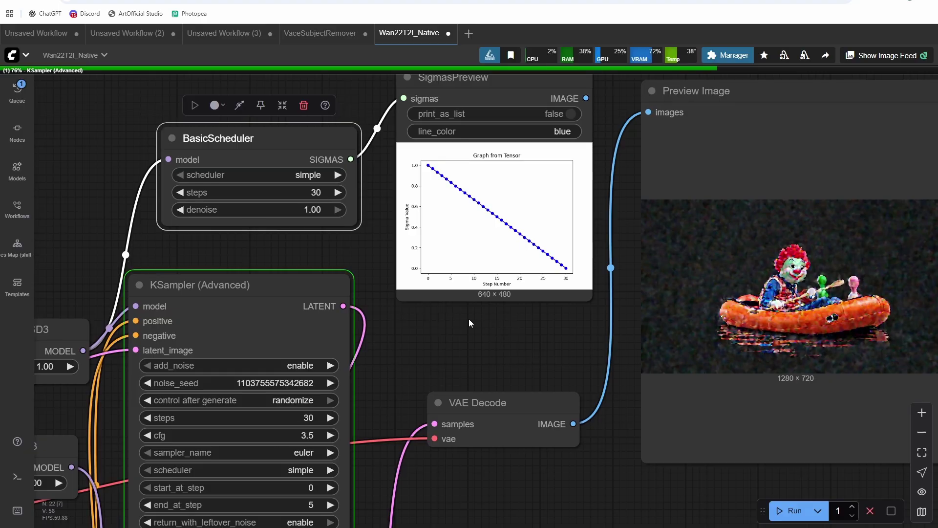
drag(469, 318, 536, 266)
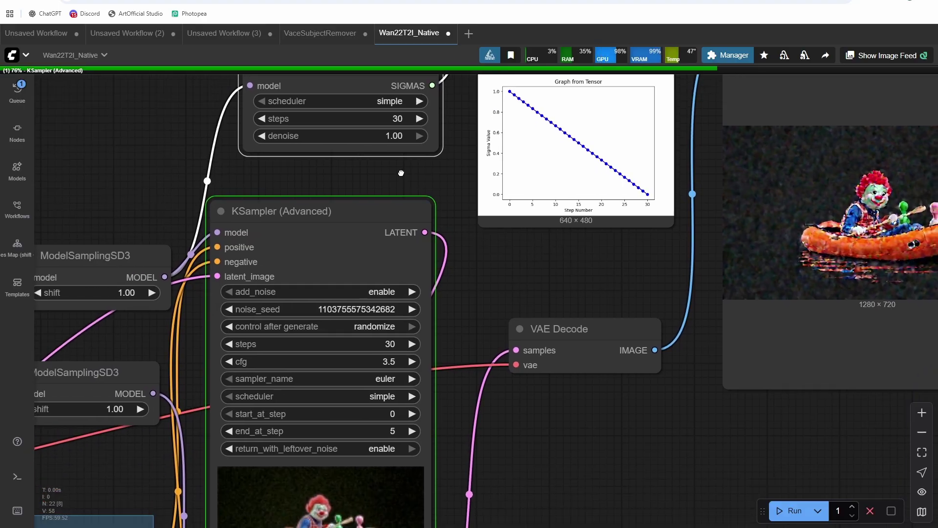
scroll(477, 282, down, 5)
scroll(493, 268, up, 3)
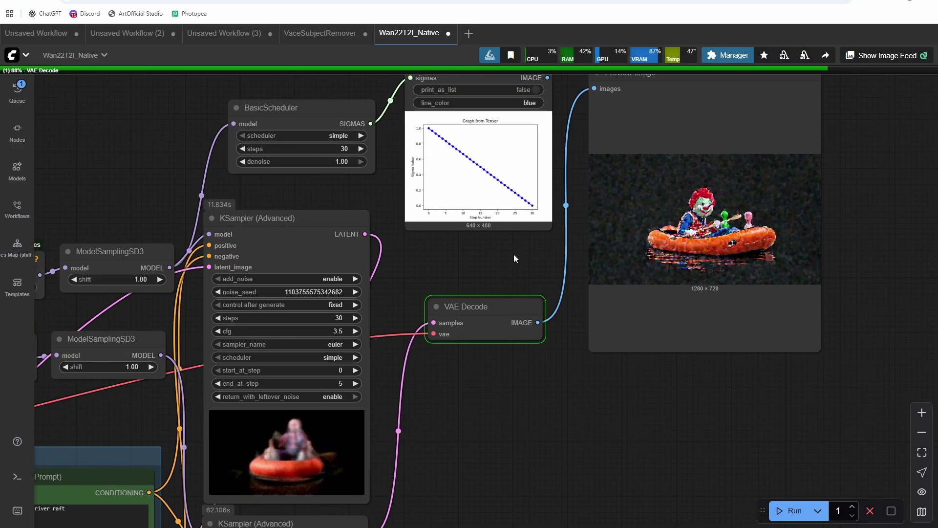
scroll(636, 233, up, 10)
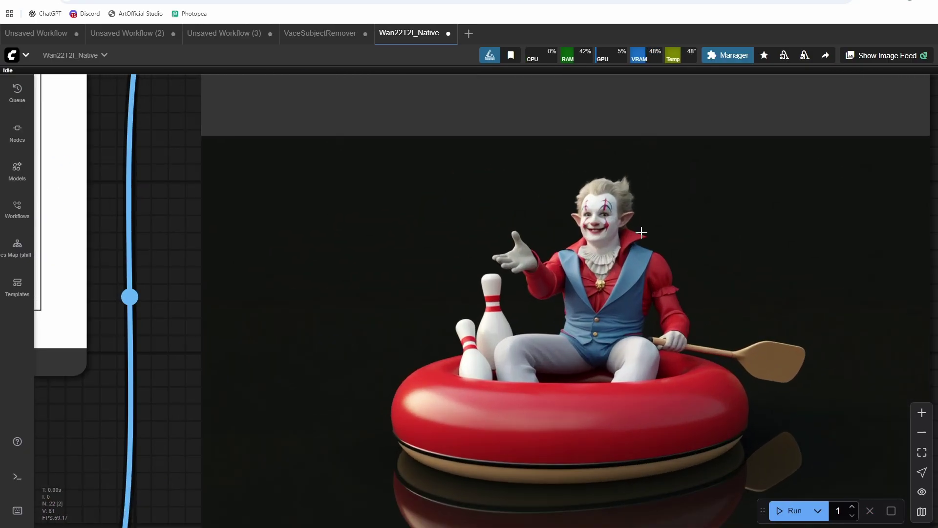
Compare the image generated with the step 5 split against the simple scheduler's sigma graph and the first KSampler's settings
scroll(644, 232, up, 2)
scroll(640, 207, down, 3)
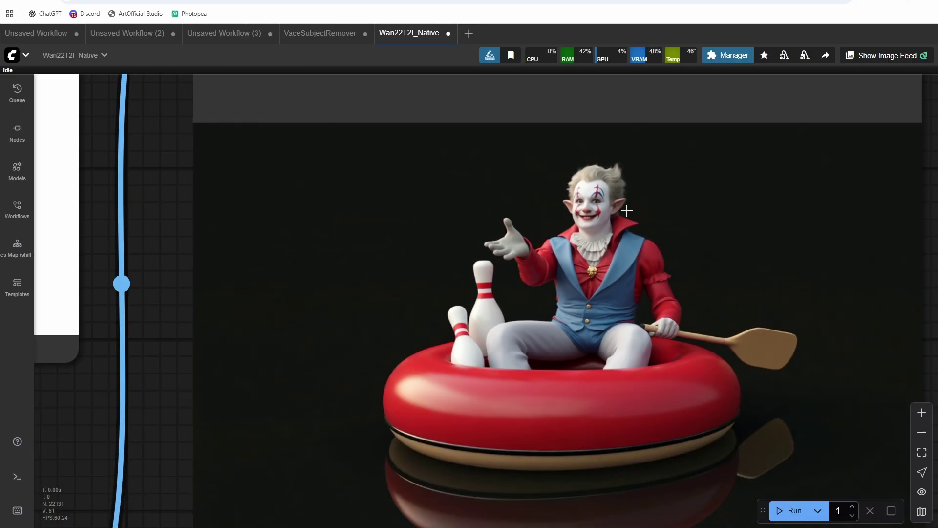
scroll(606, 239, down, 5)
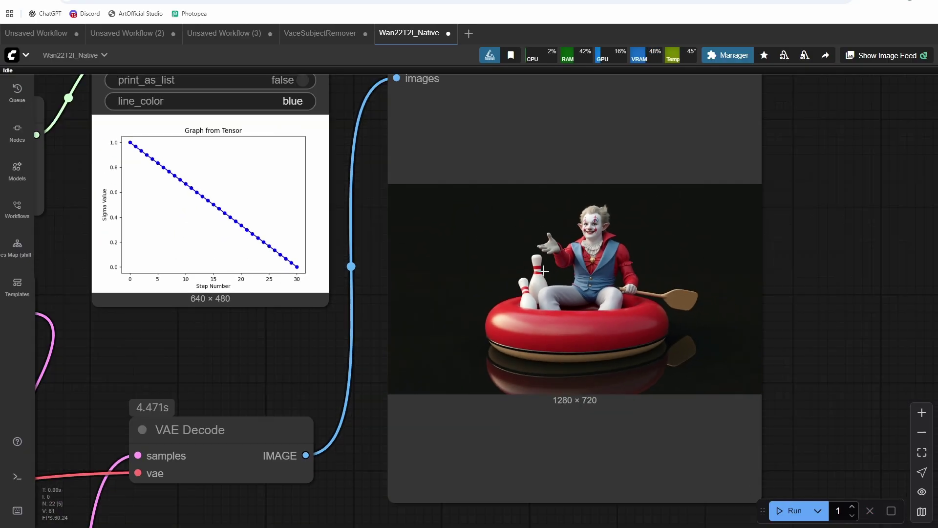
drag(351, 336, 609, 234)
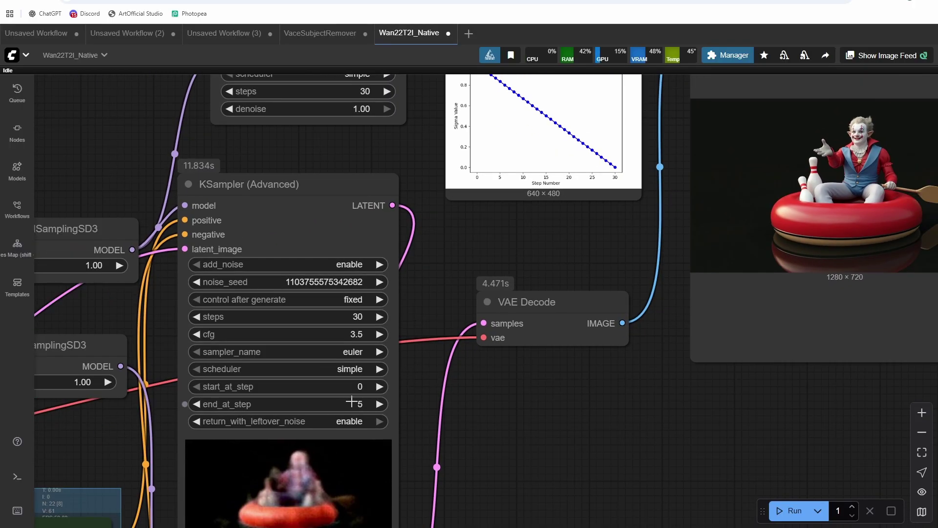
drag(611, 234, 532, 269)
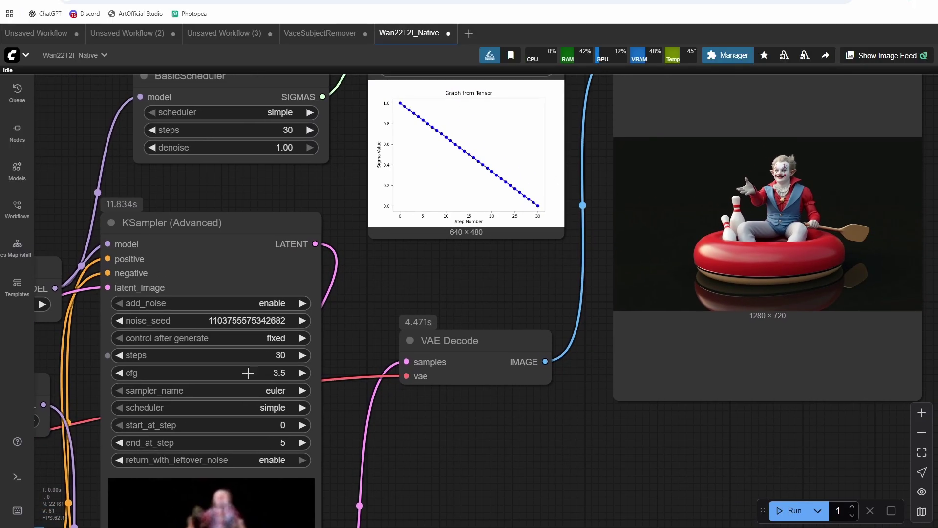
drag(473, 250, 519, 326)
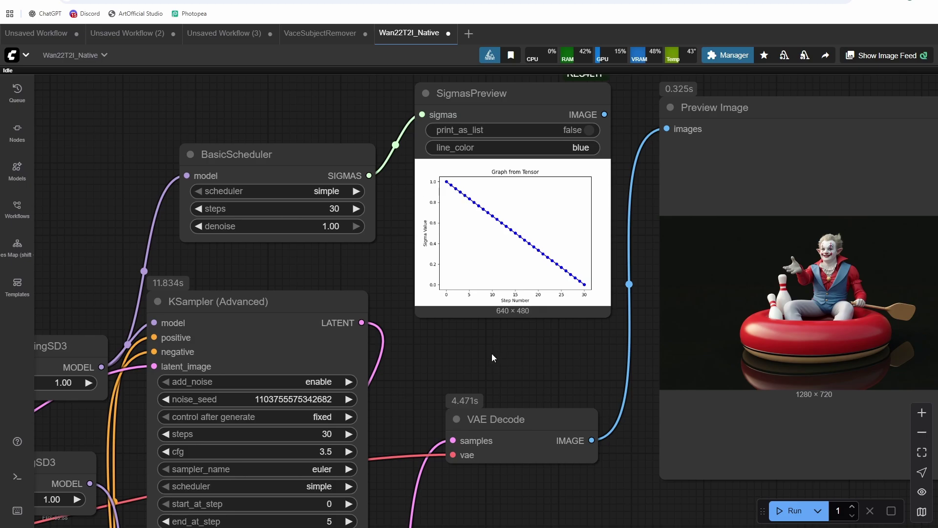
drag(469, 358, 499, 379)
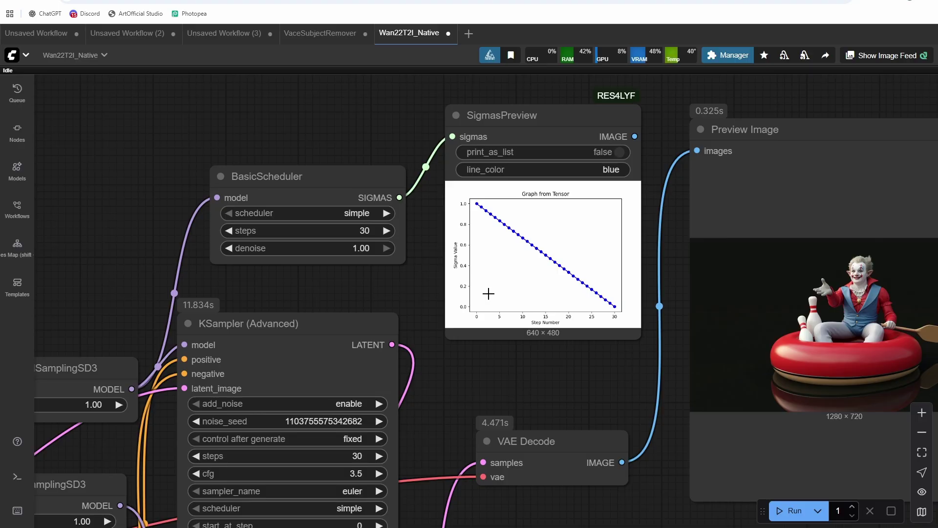
scroll(630, 256, down, 1)
Change the first KSampler's scheduler to beta
drag(483, 380, 582, 303)
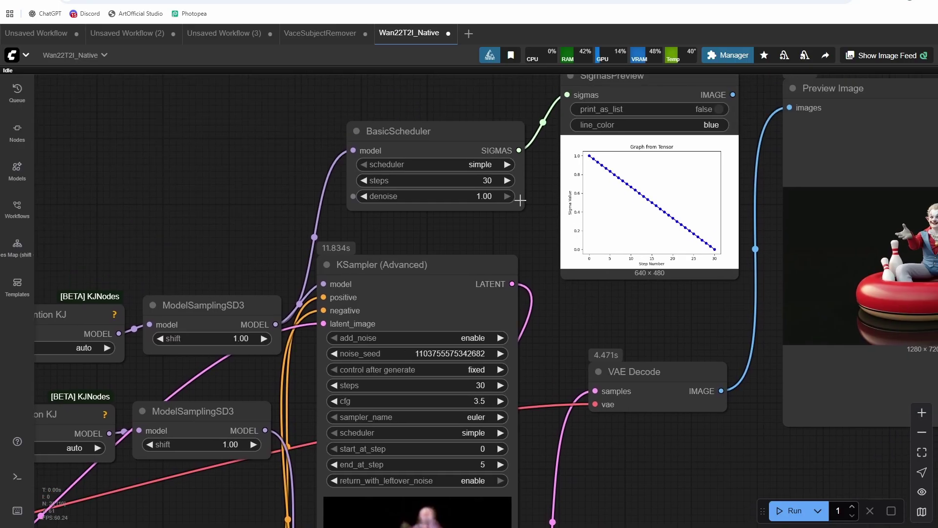
click(475, 432)
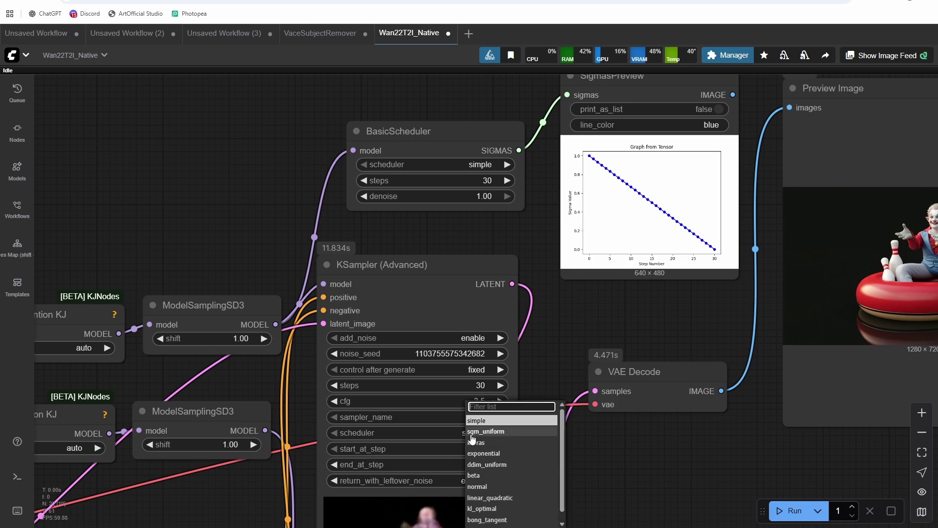
click(484, 476)
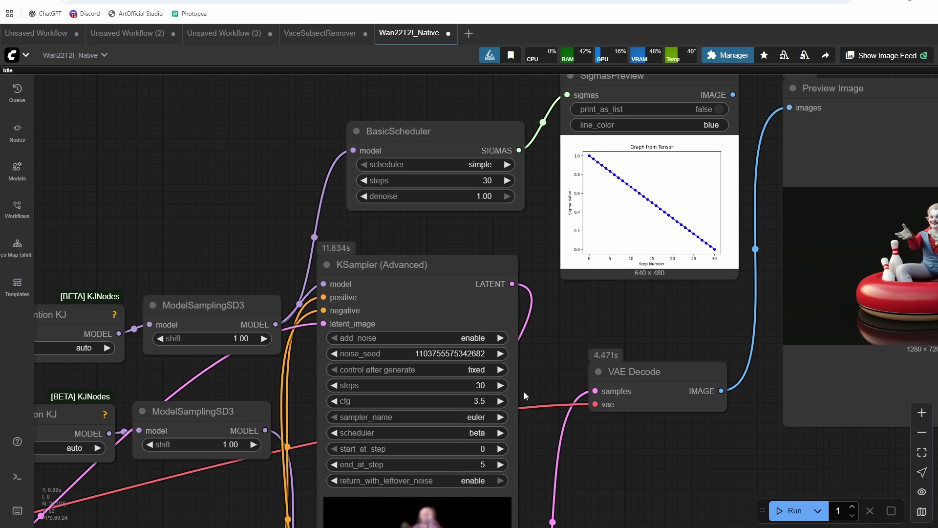
drag(523, 392, 604, 257)
click(513, 362)
click(559, 294)
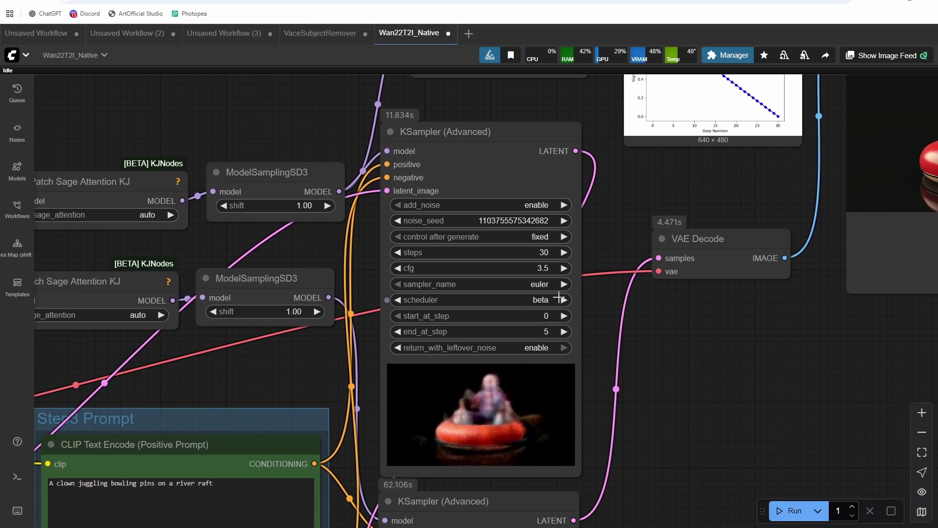
click(539, 304)
click(717, 350)
Change the BasicScheduler node's scheduler to beta so the sigma preview uses the same schedule
drag(716, 349, 671, 505)
drag(648, 336, 596, 330)
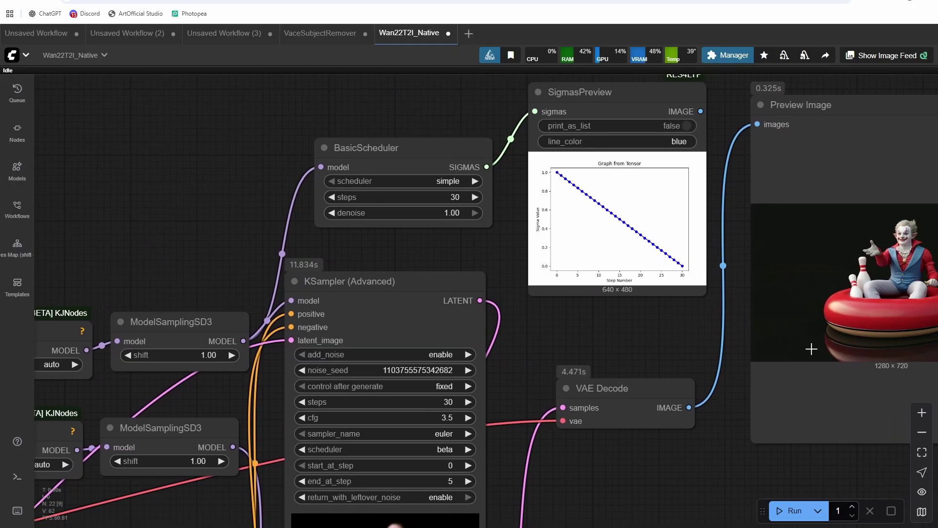
click(447, 182)
click(454, 254)
Change the second KSampler's scheduler to beta
scroll(447, 245, down, 1)
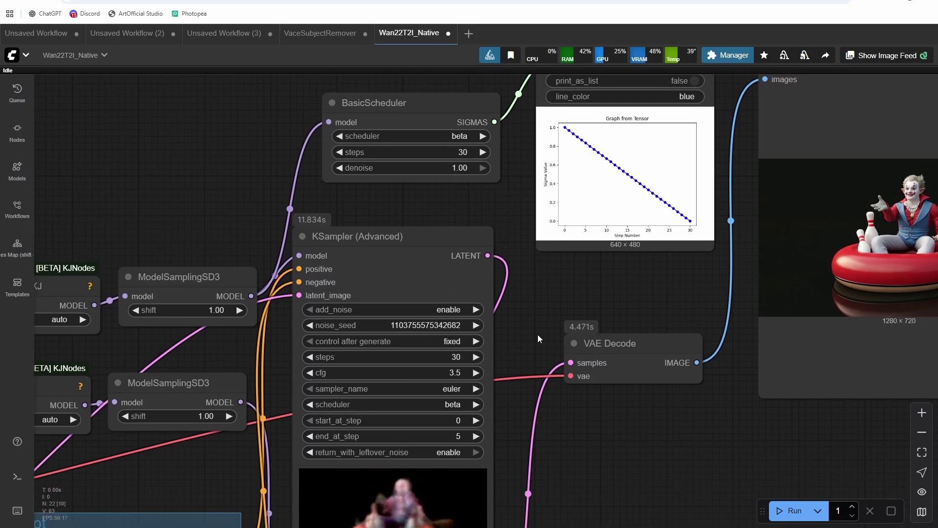
scroll(538, 334, down, 6)
scroll(586, 406, down, 1)
click(517, 423)
click(525, 474)
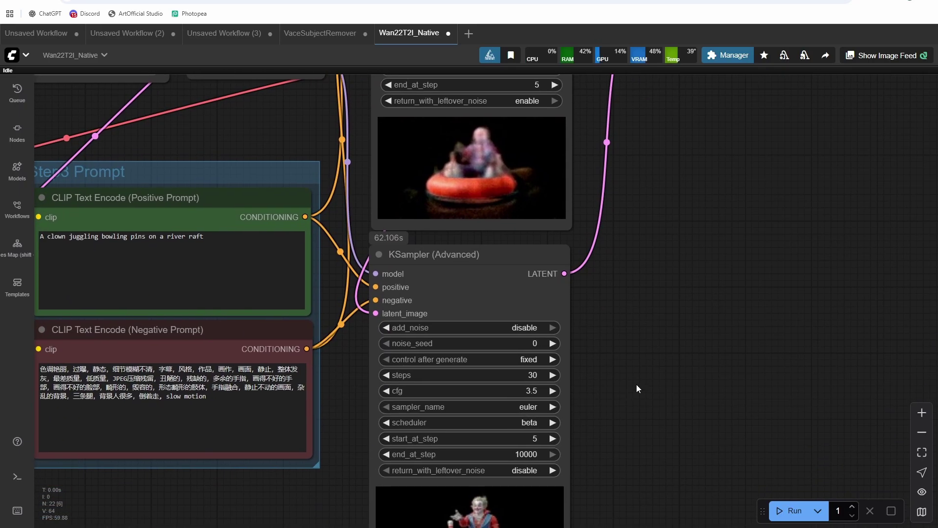
Run the workflow with the beta scheduler and inspect the resulting sigma graph and generated image
scroll(646, 355, down, 5)
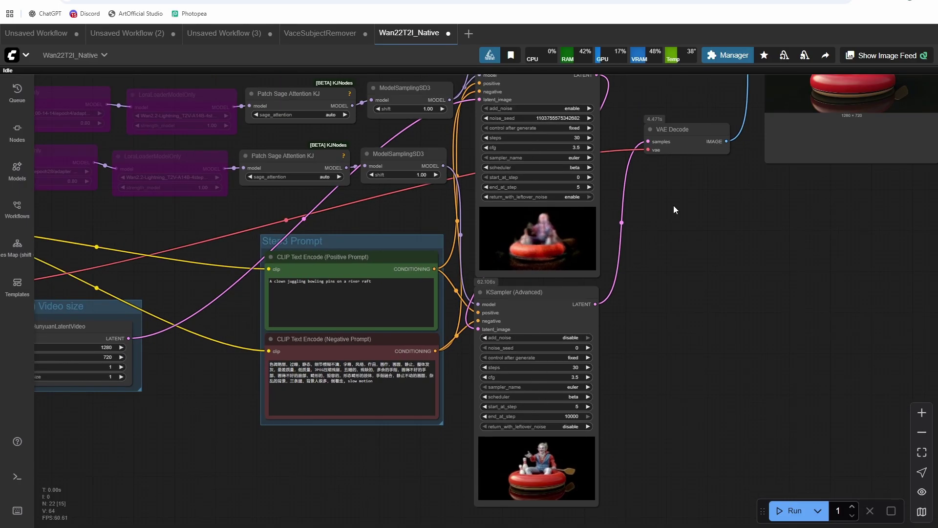
scroll(676, 215, up, 3)
scroll(681, 222, down, 1)
scroll(681, 192, down, 3)
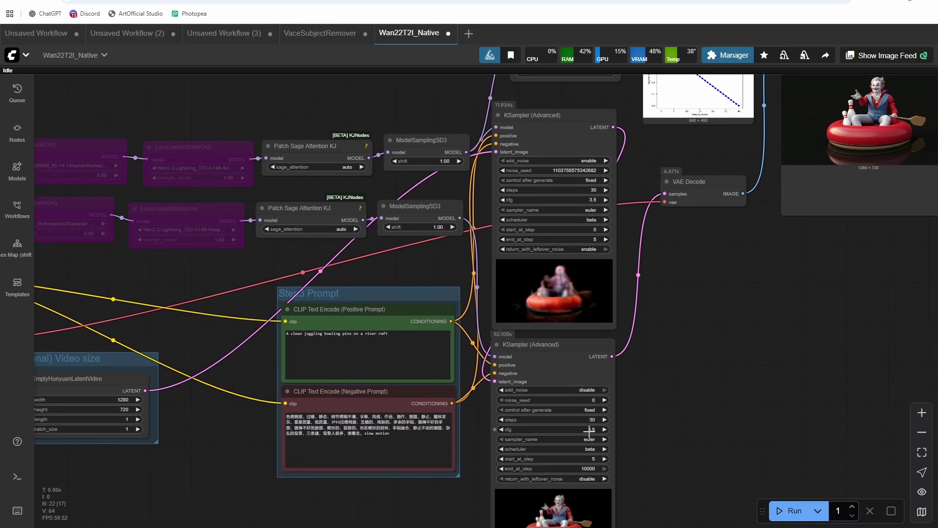
scroll(694, 132, up, 3)
drag(694, 132, 595, 252)
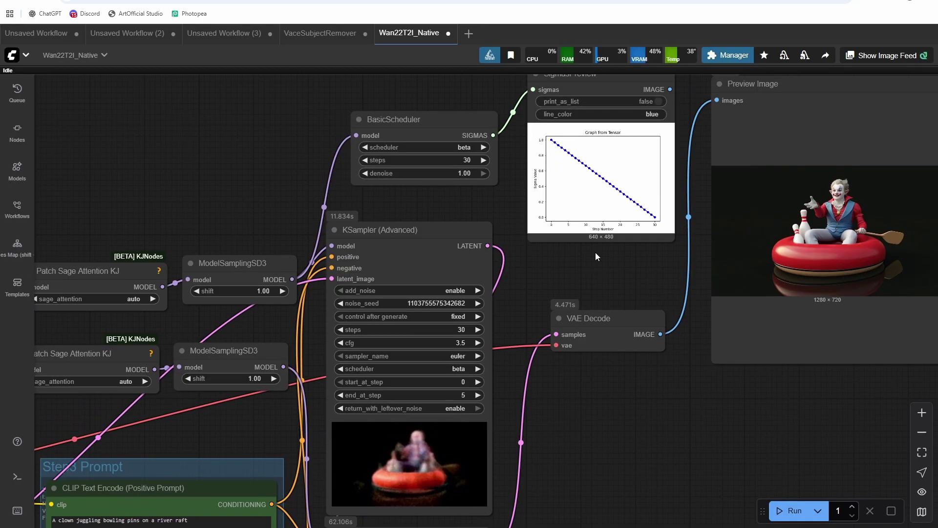
key(ctrl+Return)
scroll(552, 142, up, 4)
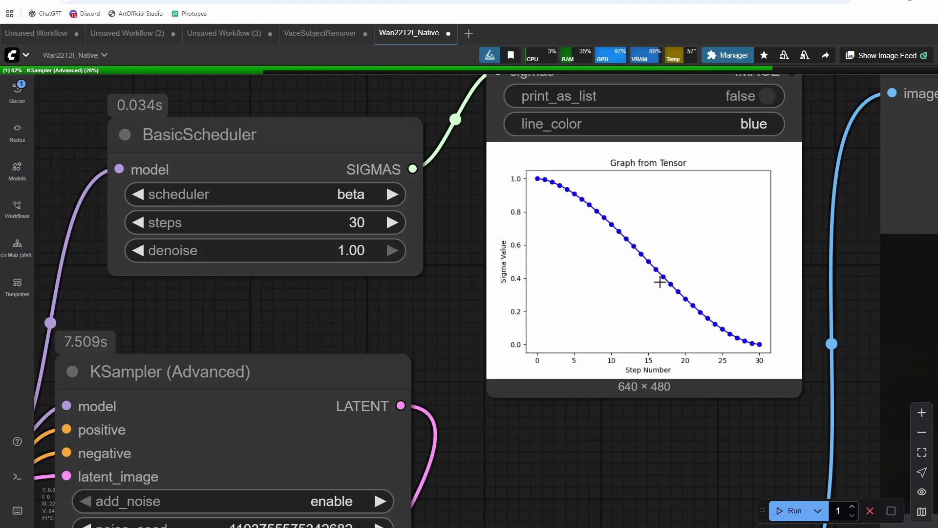
scroll(608, 331, down, 8)
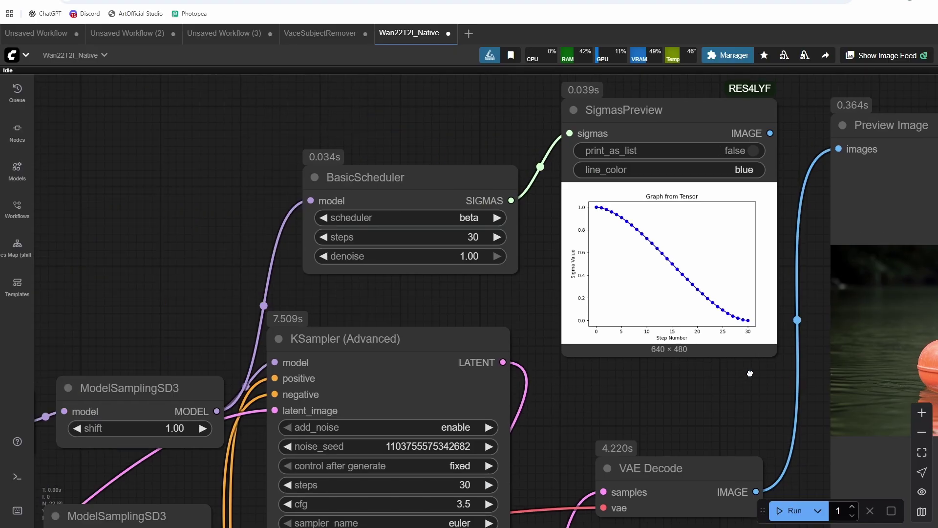
drag(750, 373, 513, 337)
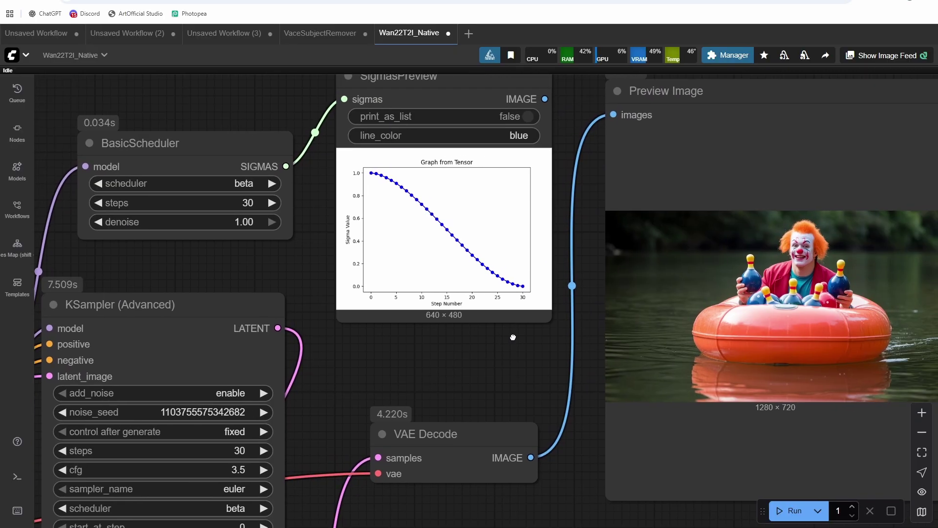
scroll(482, 375, up, 3)
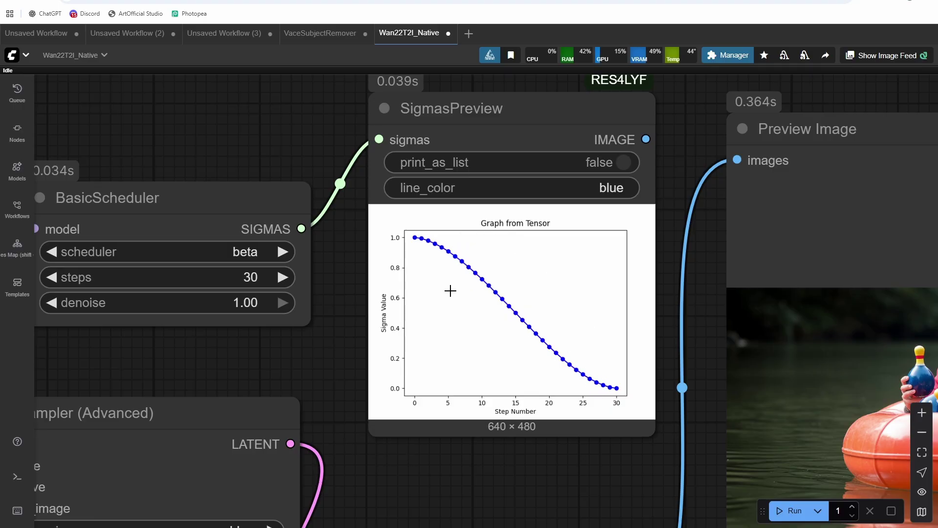
scroll(450, 290, down, 2)
Set the shift of both ModelSamplingSD3 nodes to 8
drag(224, 341, 580, 290)
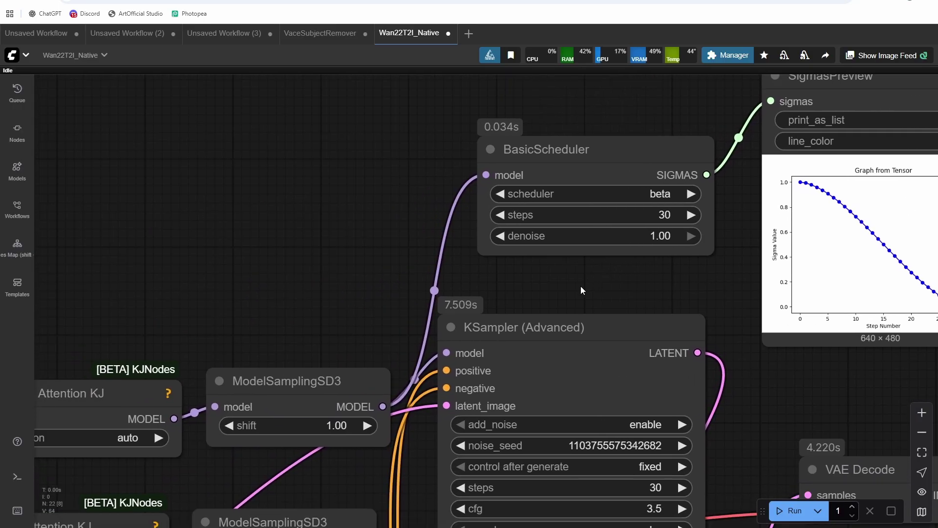
drag(359, 238, 399, 109)
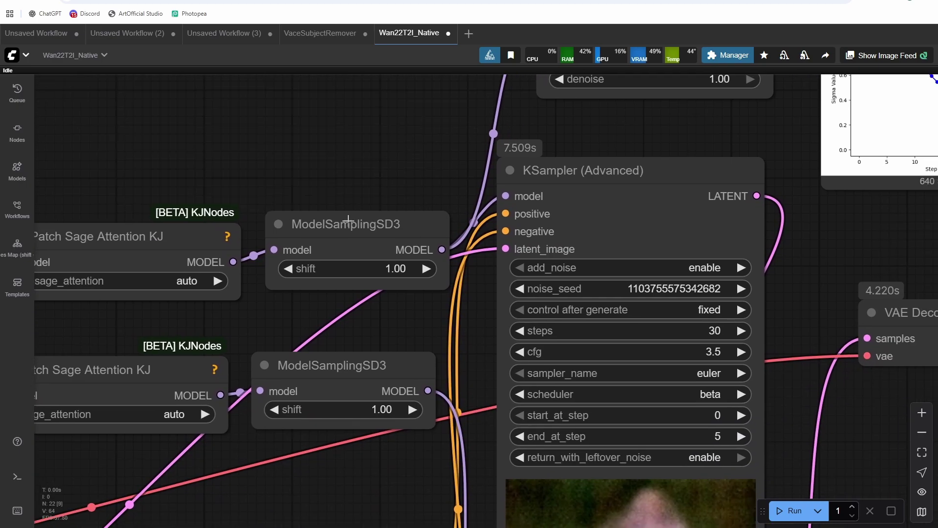
drag(467, 98, 332, 164)
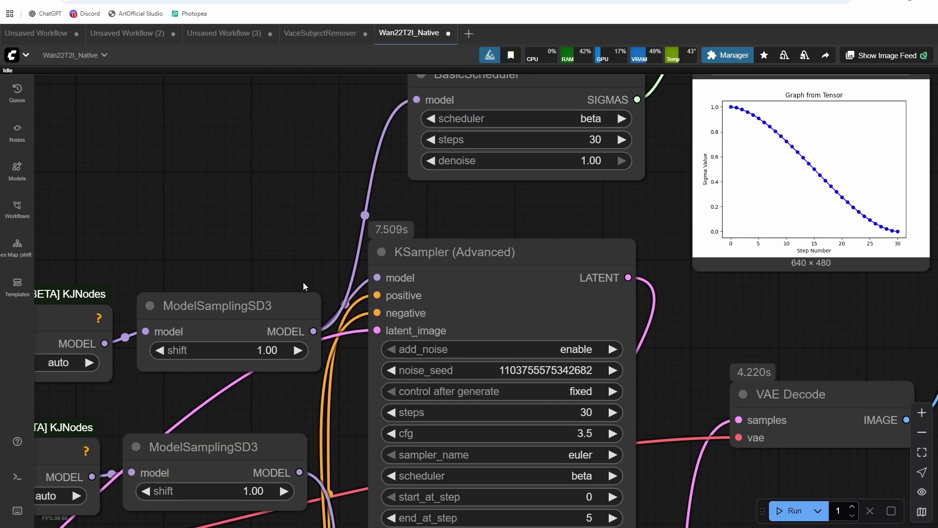
click(266, 357)
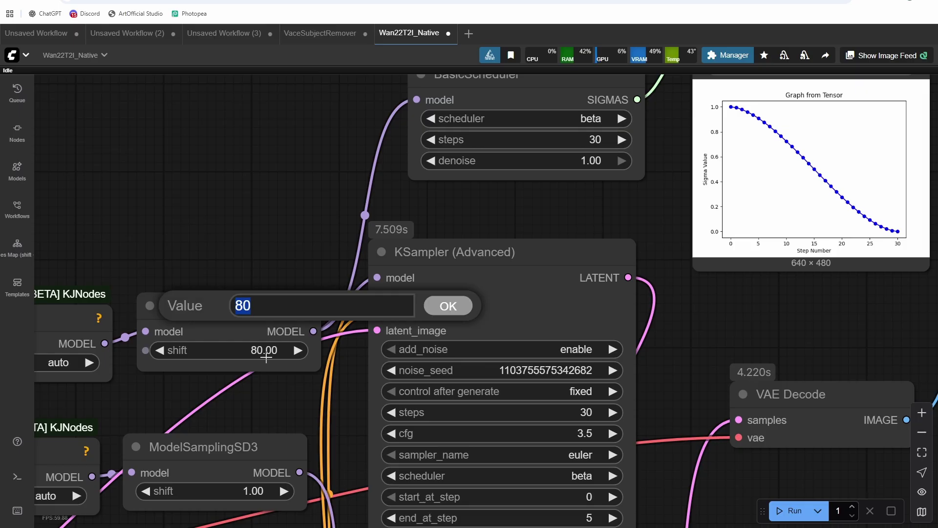
text(8)
key(Return)
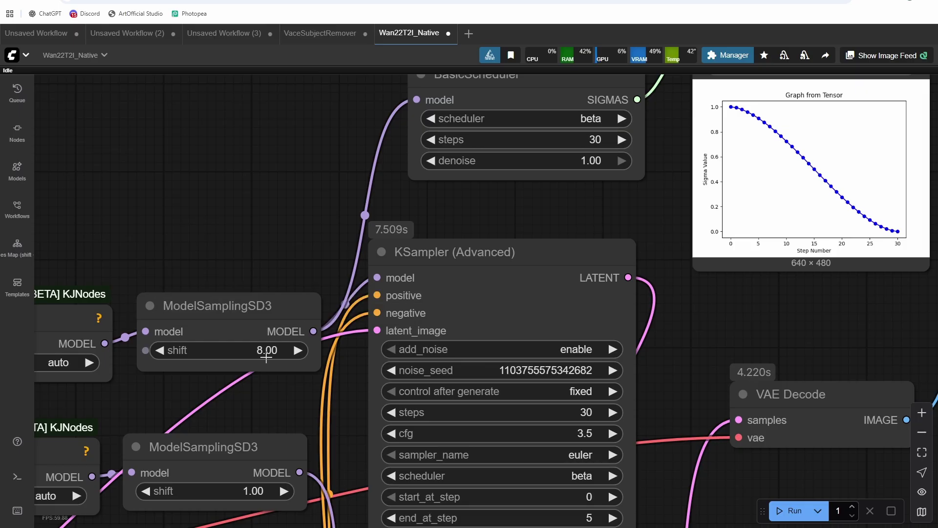
click(241, 496)
text(8)
key(Return)
Briefly run the workflow with the new shift to refresh and examine the sigma graph in the SigmasPreview node
drag(831, 325, 552, 354)
scroll(551, 353, down, 2)
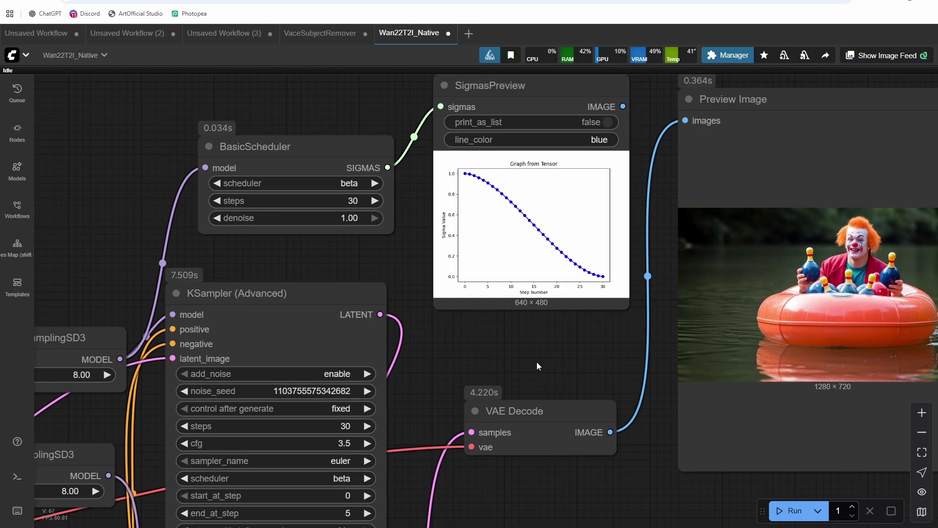
drag(501, 372, 519, 306)
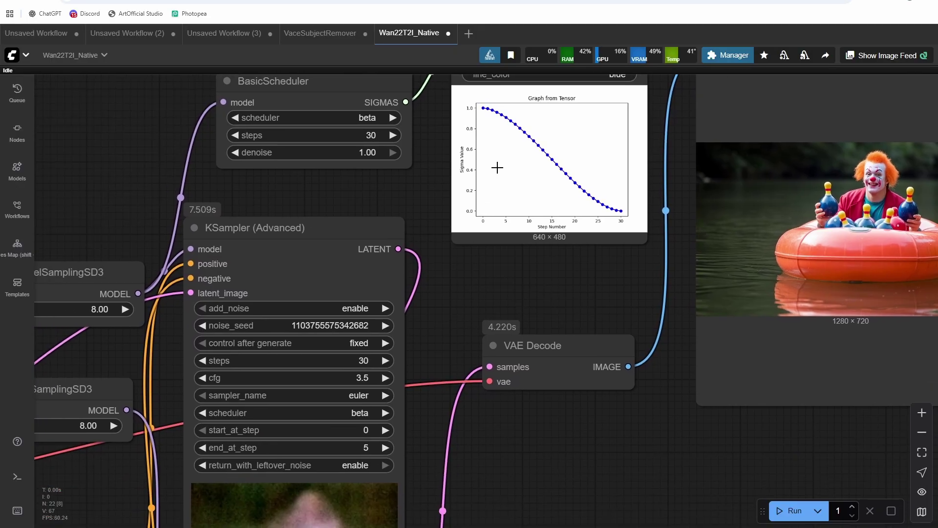
drag(480, 238, 555, 290)
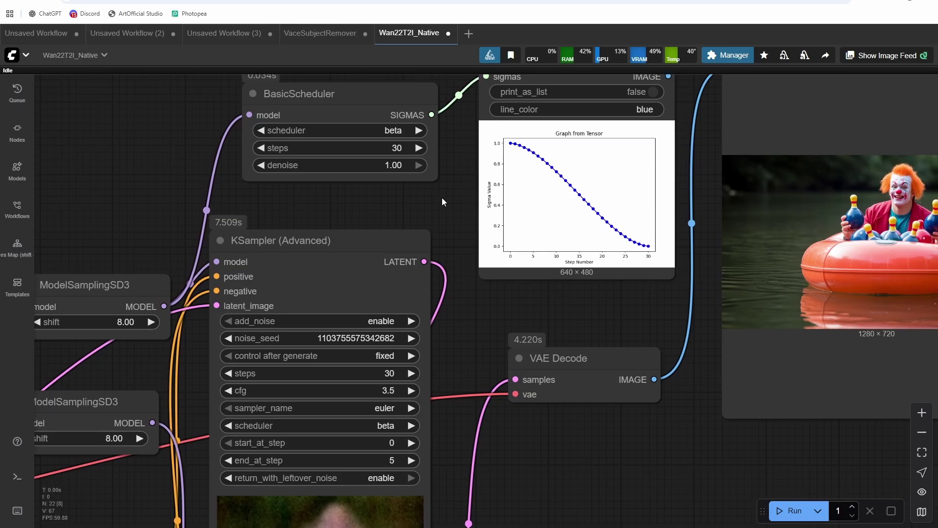
key(ctrl+Return)
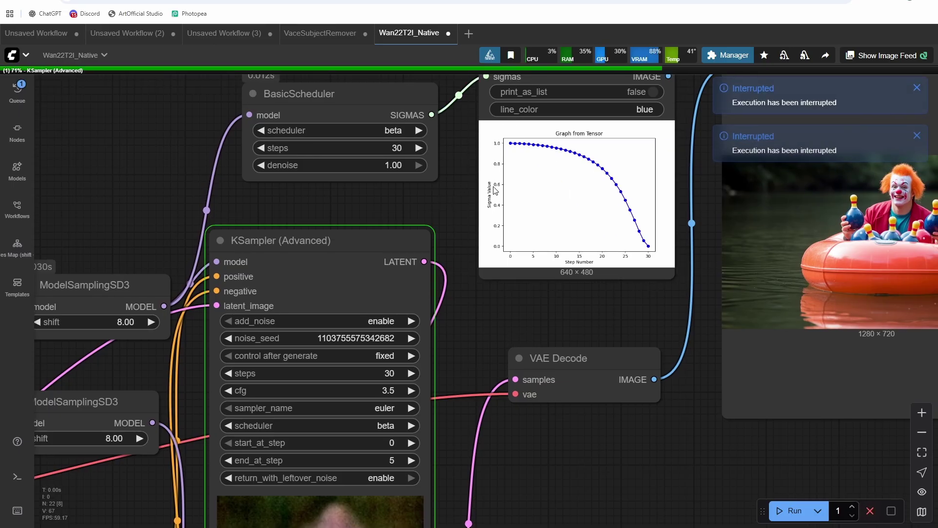
scroll(495, 190, up, 10)
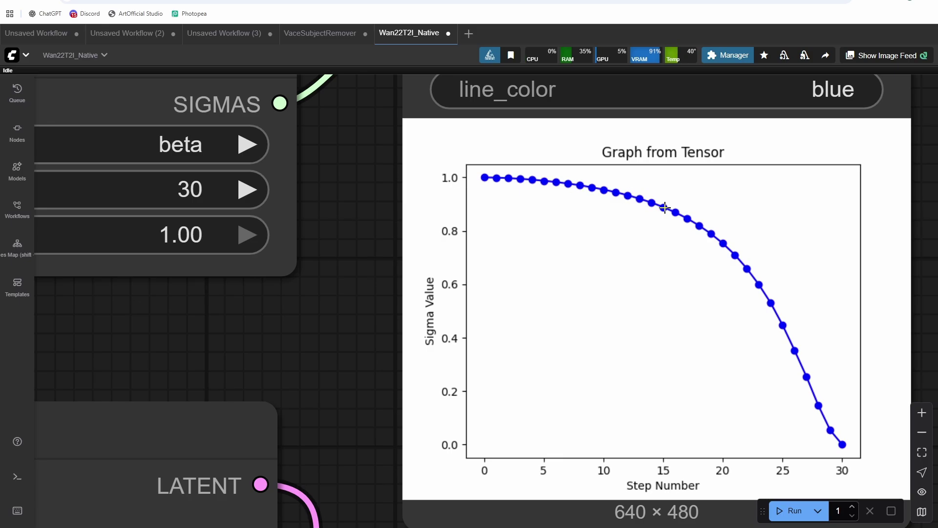
scroll(318, 318, down, 5)
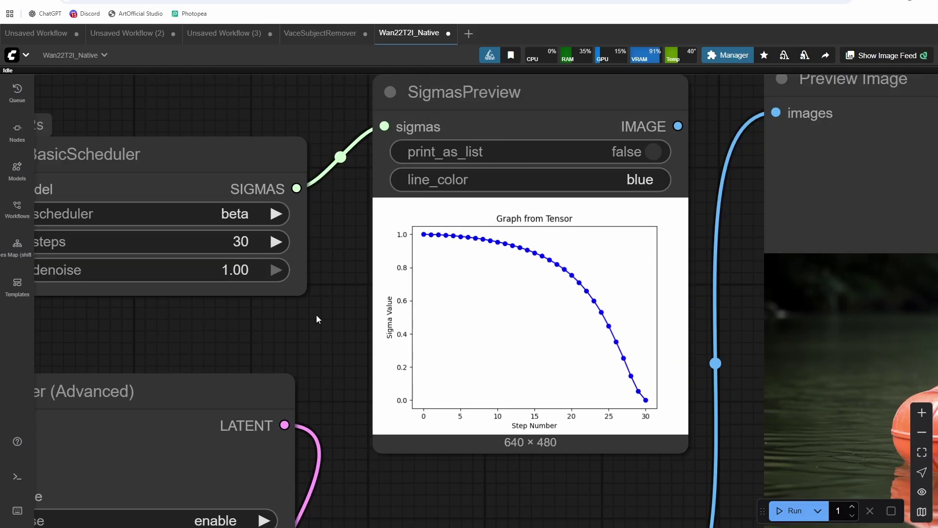
Set the first KSampler's end_at_step to 15
scroll(564, 232, down, 4)
drag(277, 334, 630, 136)
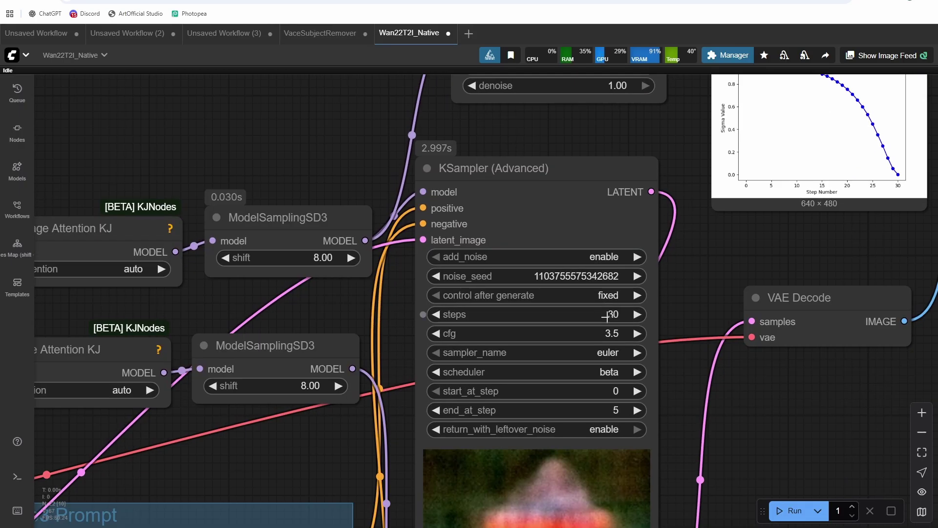
scroll(610, 316, down, 2)
click(607, 391)
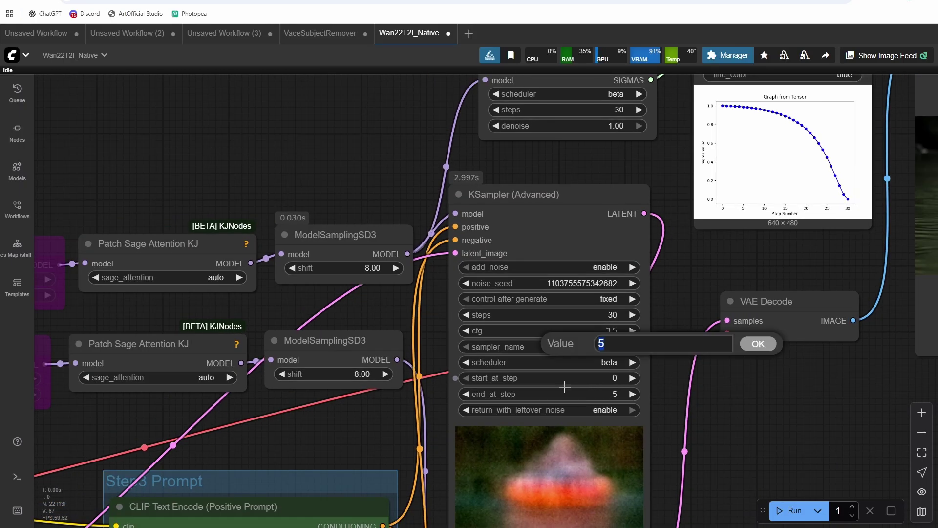
text(15)
key(Return)
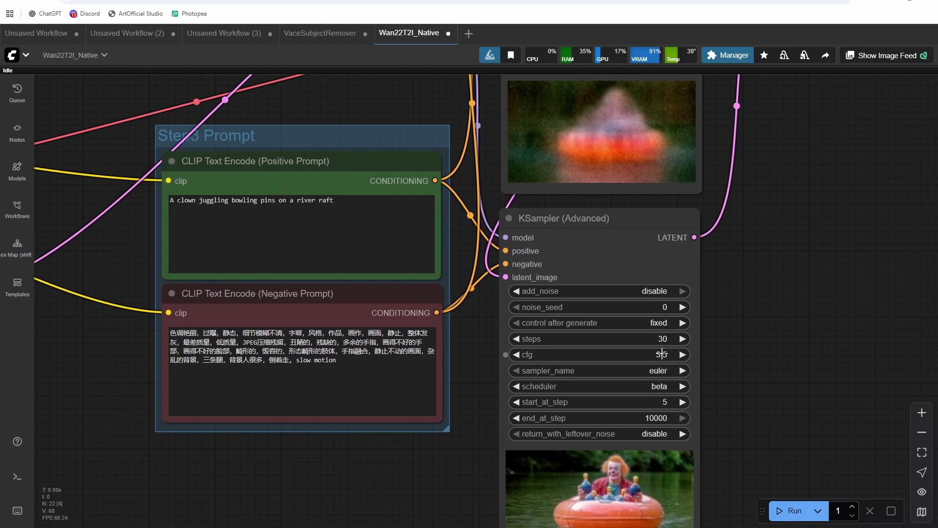
Set the second KSampler's start_at_step to 15
click(659, 406)
text(15)
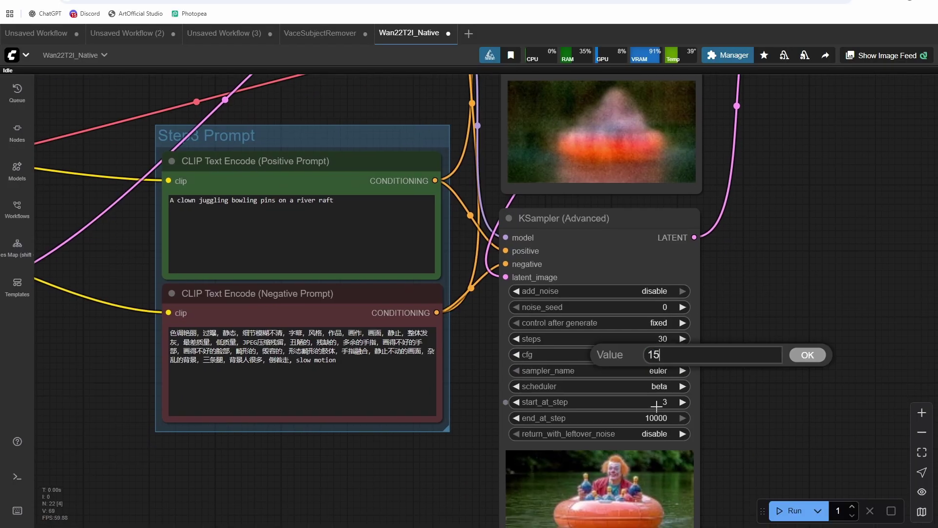
key(Return)
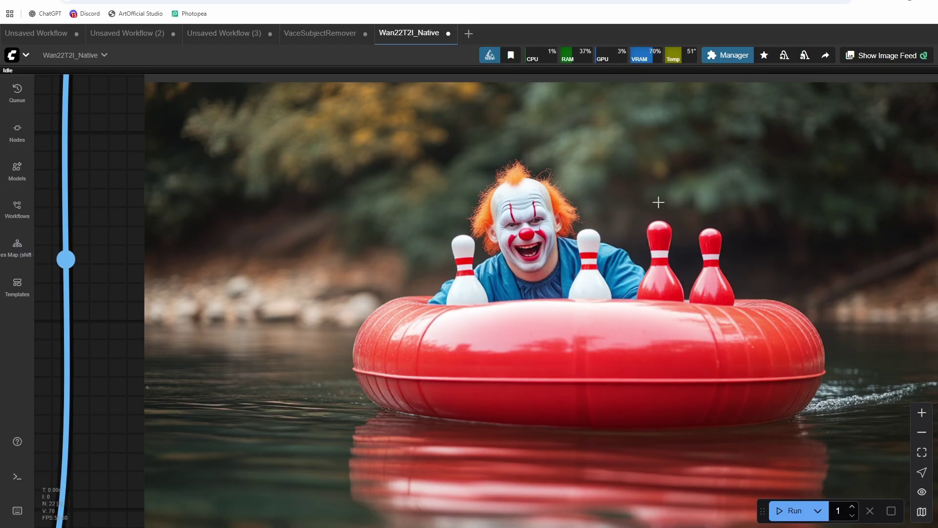
Inspect the generated clown image up close in the Preview Image node
scroll(657, 201, up, 1)
scroll(657, 201, down, 5)
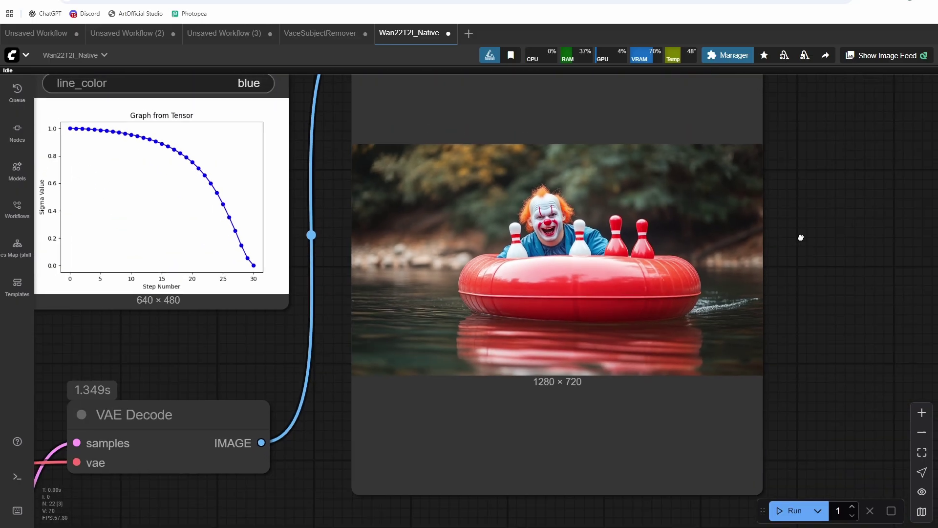
drag(800, 237, 852, 300)
scroll(623, 278, up, 5)
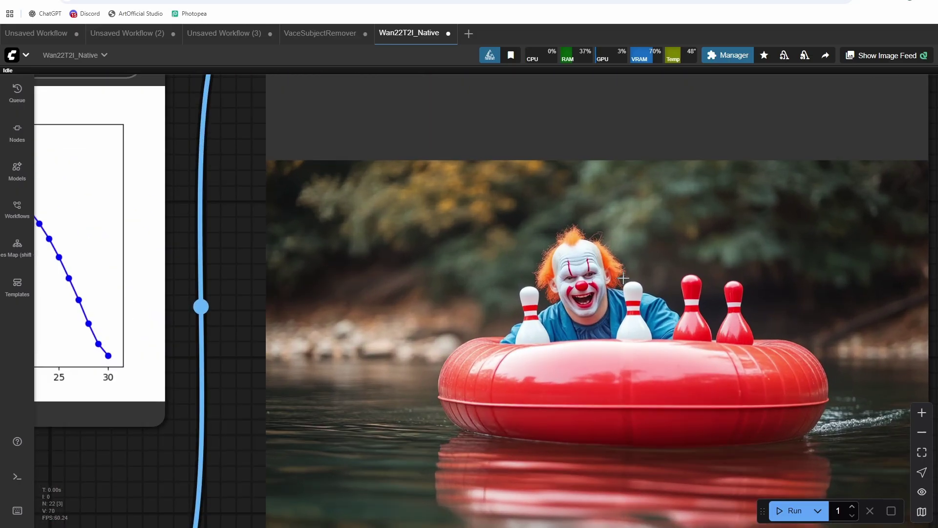
scroll(620, 396, down, 1)
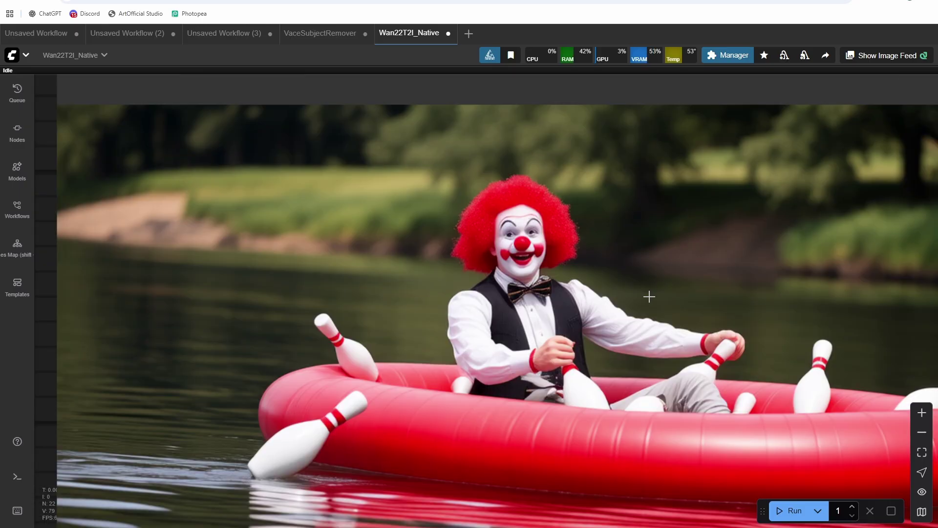
Examine the newly generated clown image alongside the beta curve in the SigmasPreview node
scroll(599, 308, down, 10)
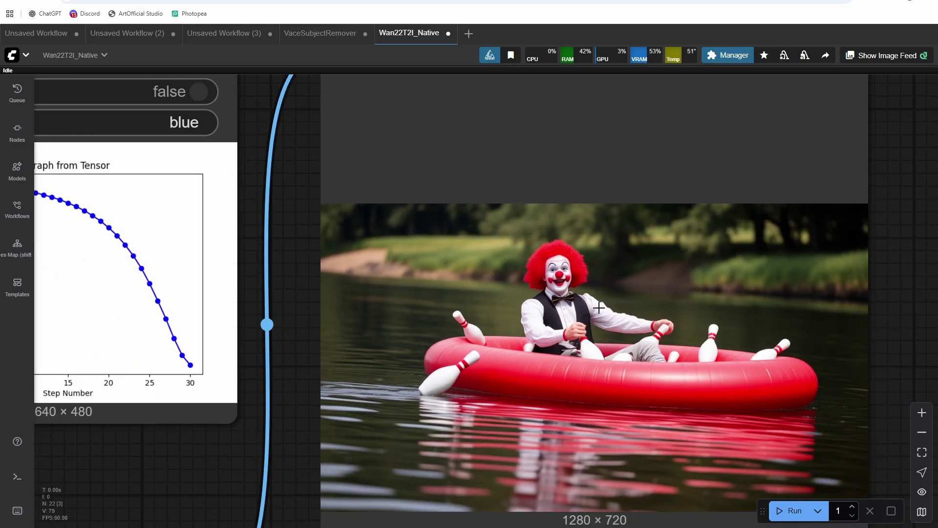
drag(281, 413, 350, 428)
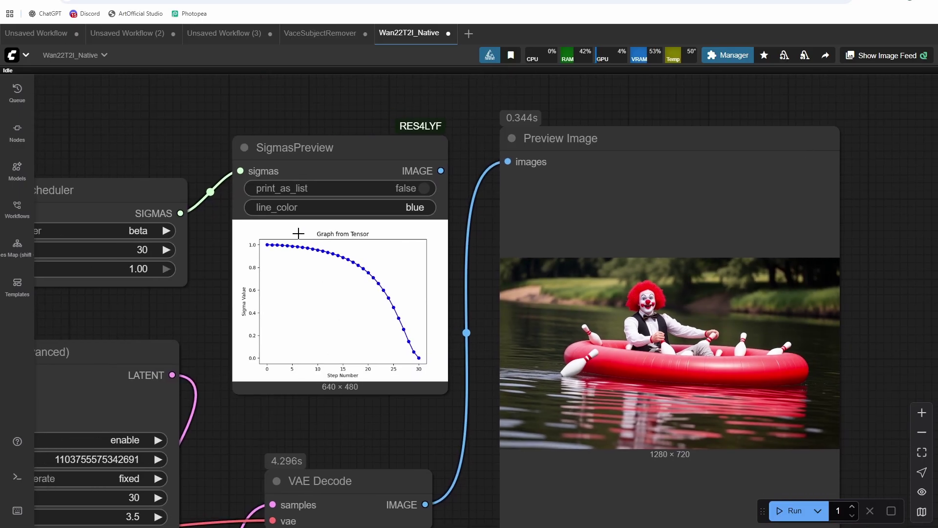
drag(399, 448, 349, 446)
scroll(645, 312, up, 10)
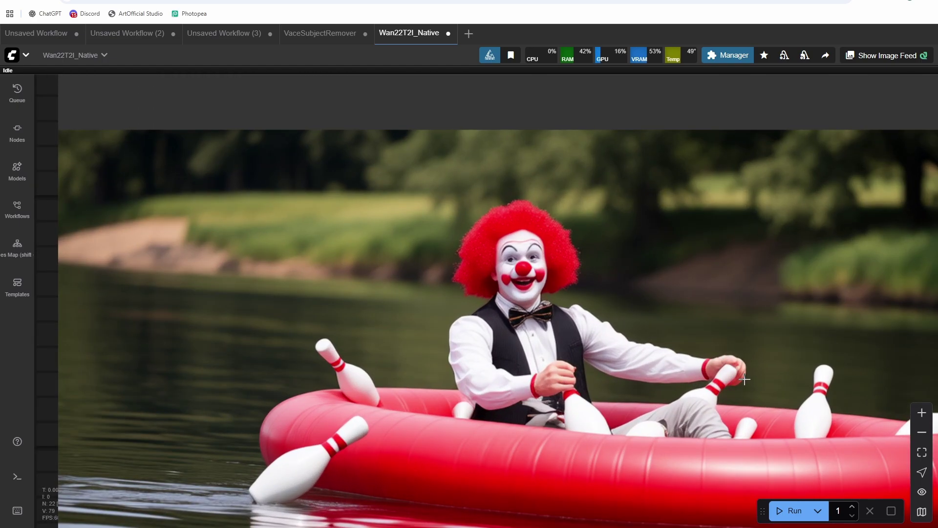
scroll(745, 379, down, 2)
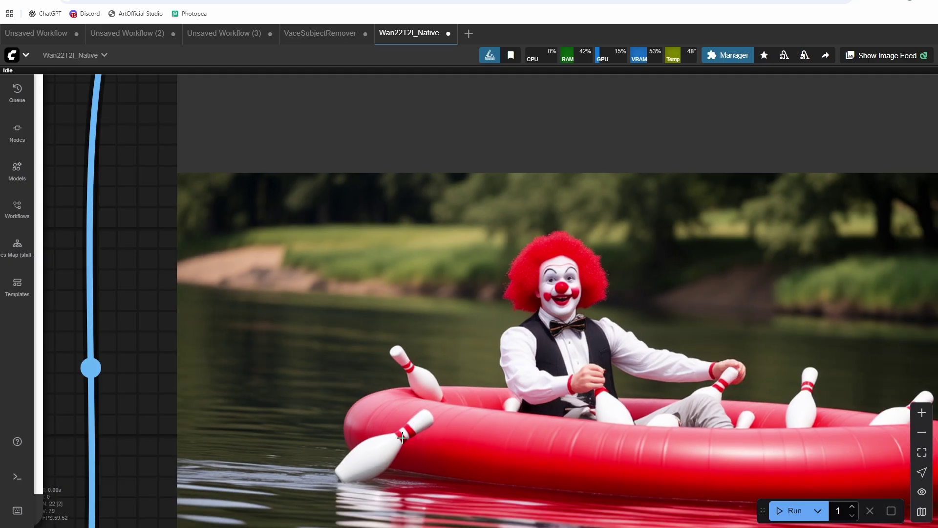
scroll(632, 400, down, 12)
scroll(531, 430, up, 5)
drag(361, 466, 540, 460)
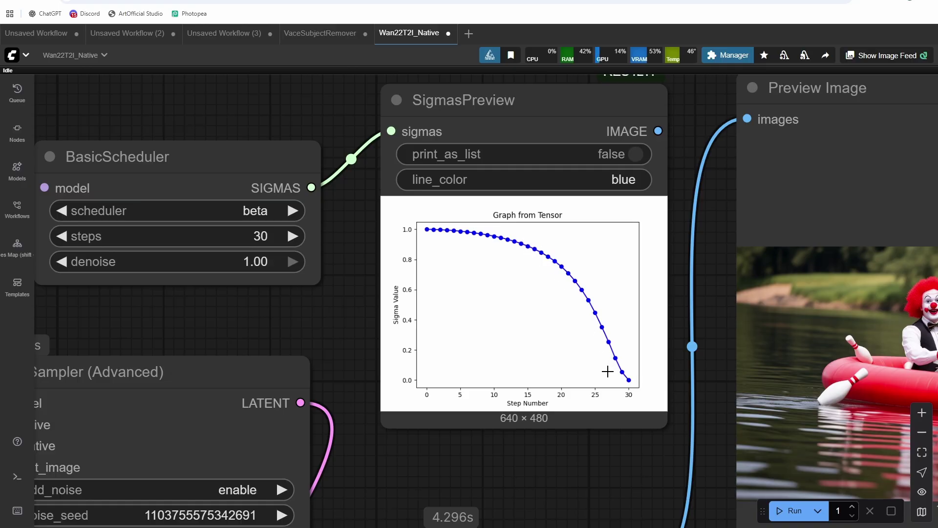
Set the scheduler of both KSampler (Advanced) nodes to beta57
drag(641, 483, 502, 343)
drag(364, 329, 748, 235)
scroll(577, 318, down, 2)
drag(601, 305, 614, 510)
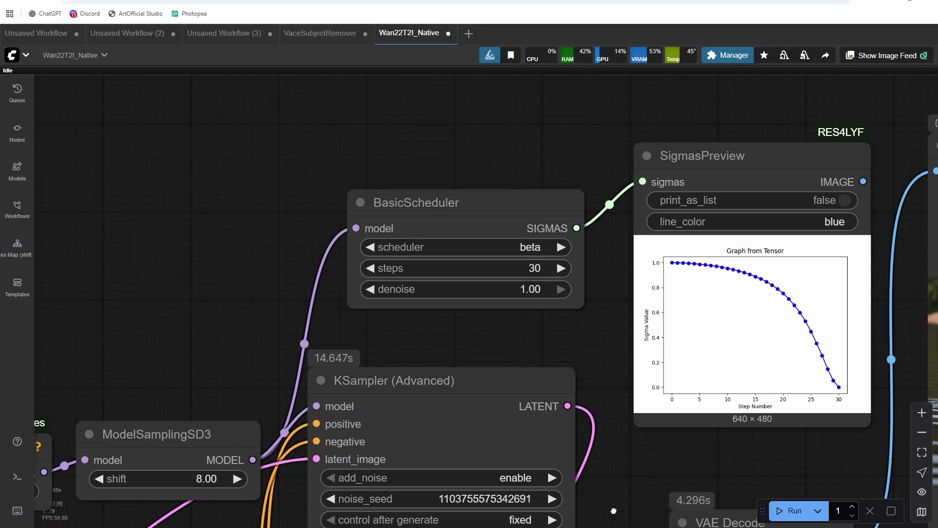
scroll(638, 198, down, 6)
scroll(637, 198, left, 1)
click(557, 301)
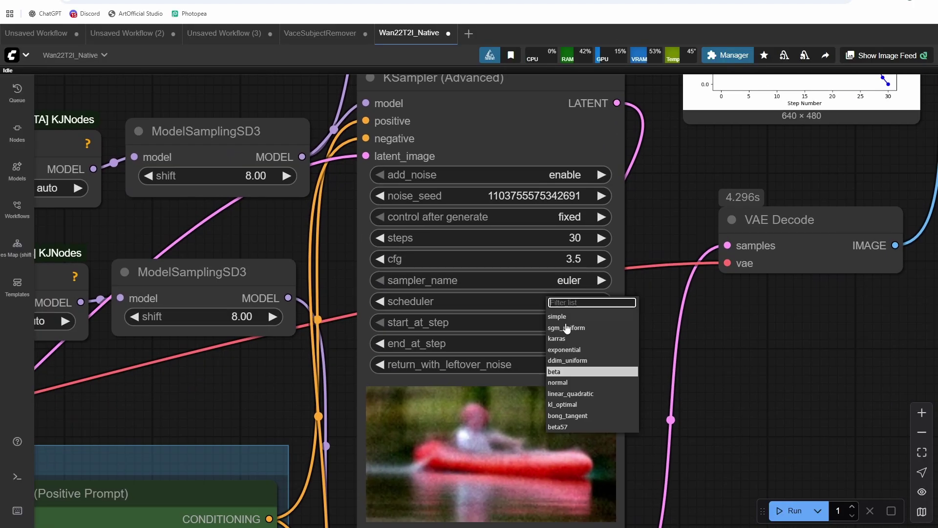
click(613, 426)
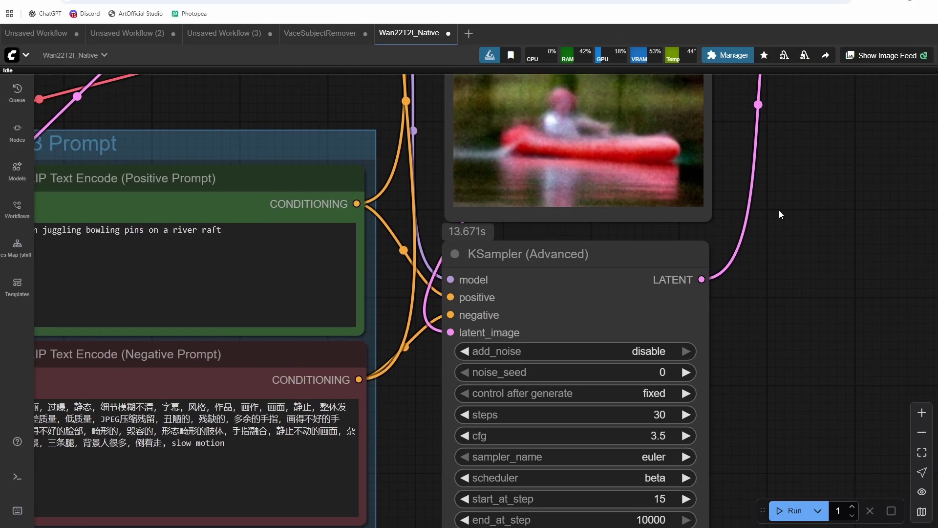
click(687, 433)
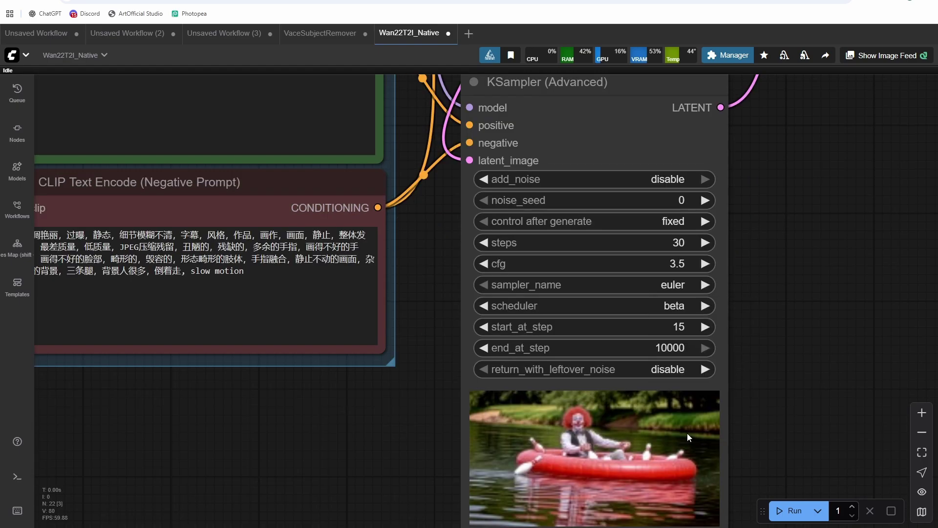
Set the shift of both ModelSamplingSD3 nodes to 5
scroll(794, 292, down, 3)
drag(814, 210, 703, 521)
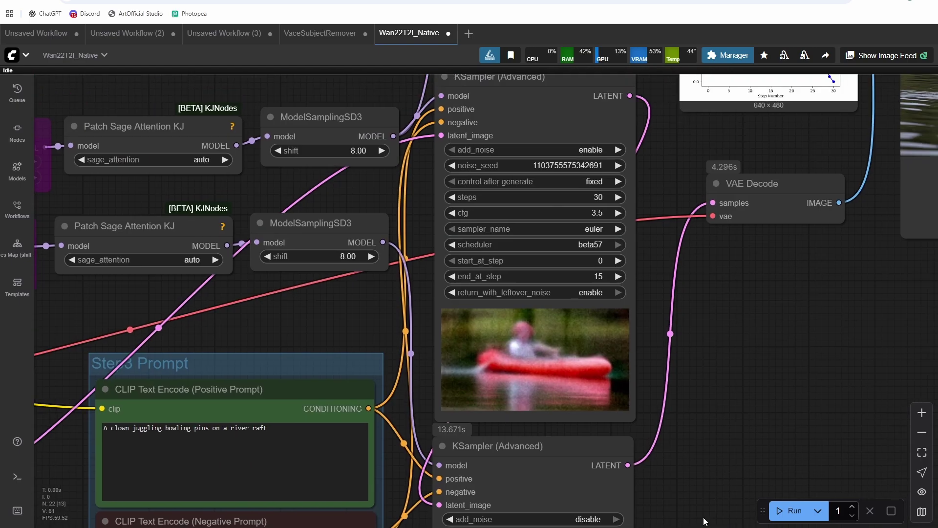
scroll(738, 527, up, 4)
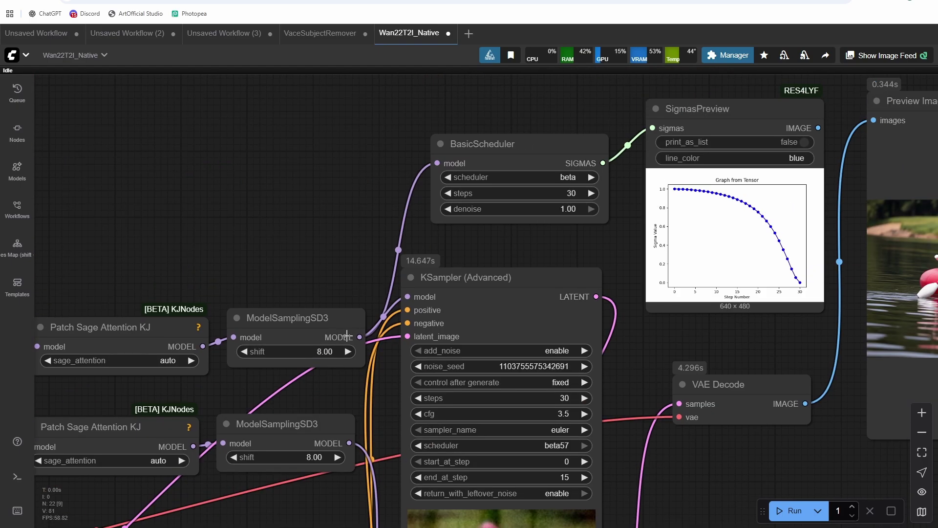
click(313, 342)
click(317, 351)
text(5)
key(Return)
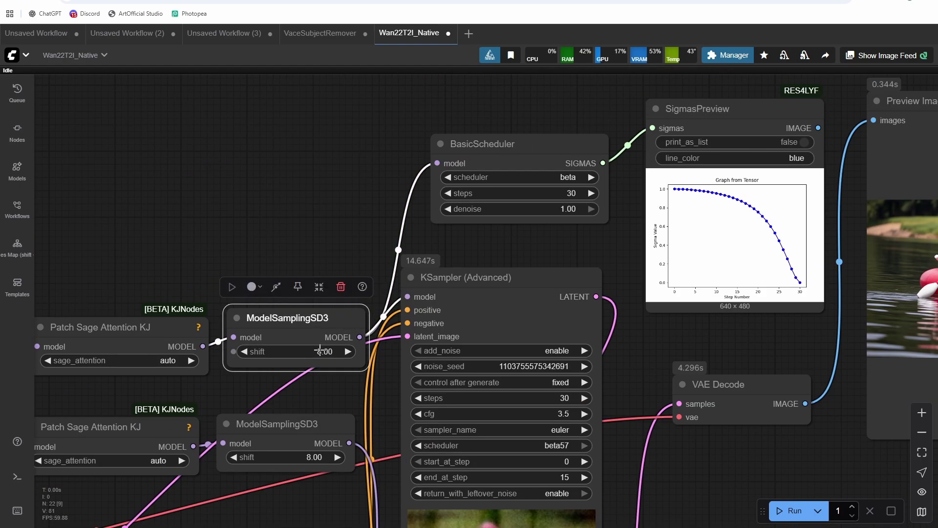
click(313, 457)
text(5)
key(Return)
Run the workflow with the new shift just long enough to refresh and examine the sigma graph, and cancel the run
key(ctrl+Return)
scroll(764, 361, up, 5)
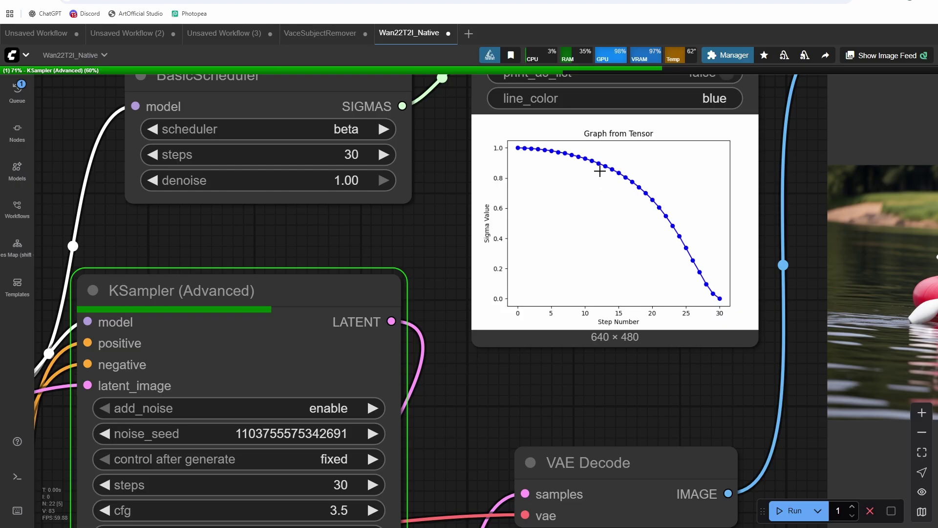
click(870, 510)
Set both the first KSampler's end_at_step and the second KSampler's start_at_step to 12
drag(505, 406, 793, 88)
click(618, 295)
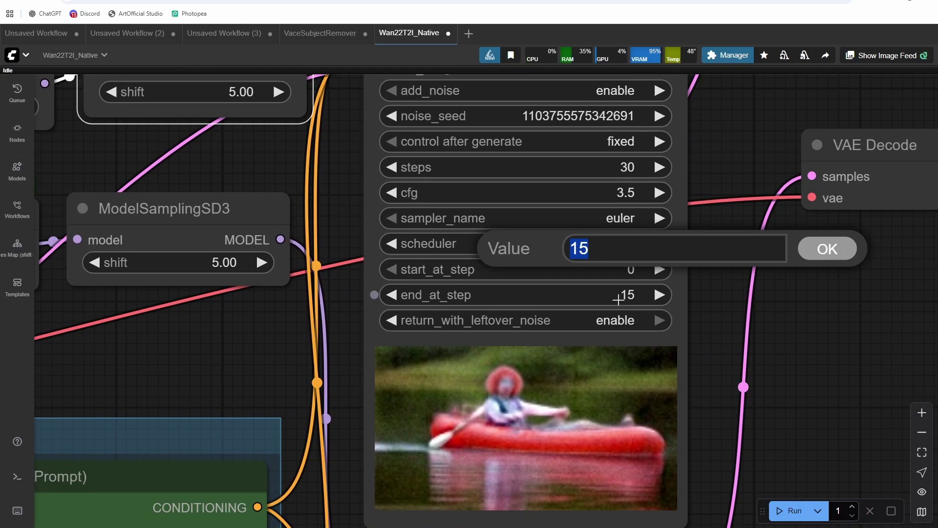
text(12)
key(Return)
drag(786, 336, 786, 327)
scroll(724, 444, down, 10)
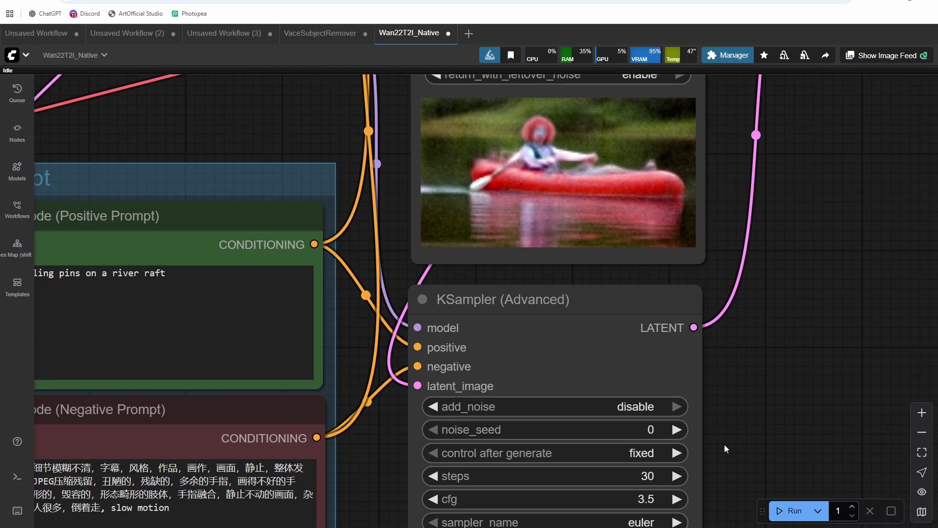
click(682, 398)
text(12)
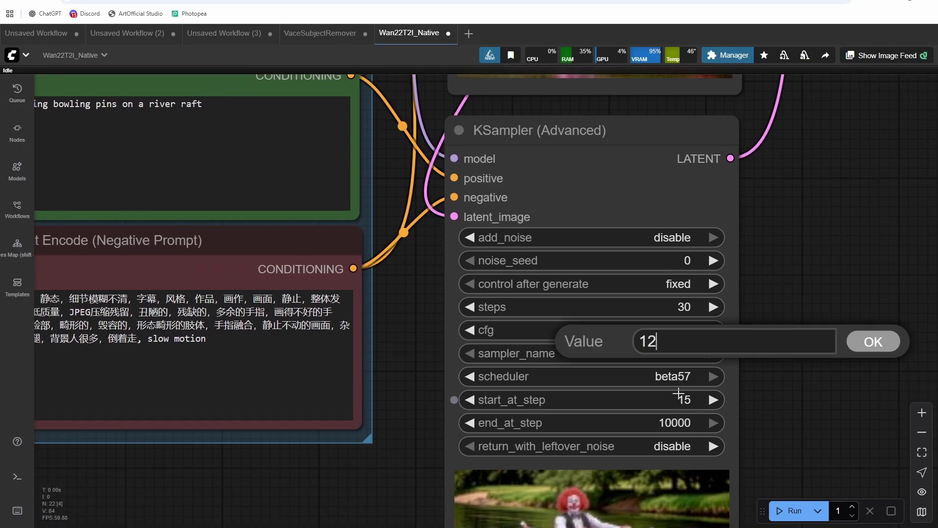
key(Return)
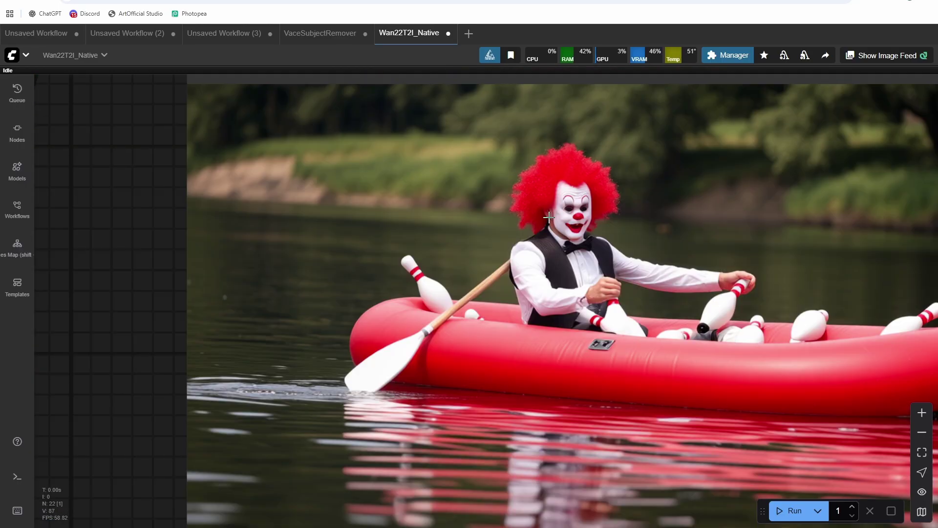
Inspect the details of the image generated with the sampler split at step 12
scroll(575, 209, down, 3)
scroll(575, 213, down, 1)
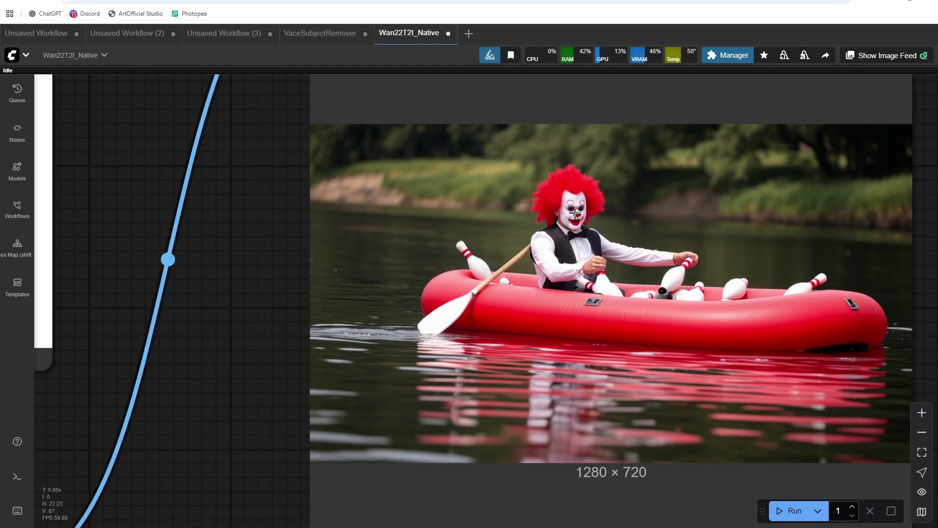
scroll(576, 213, up, 3)
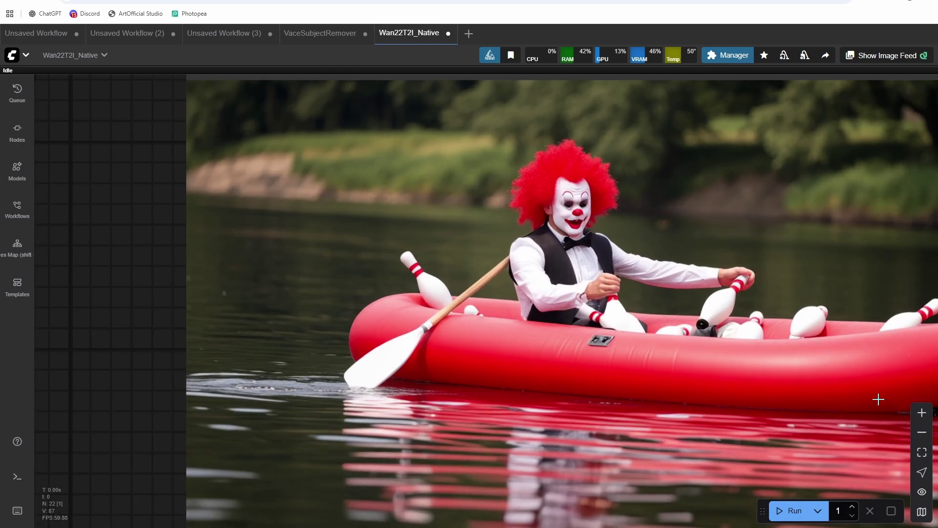
scroll(457, 270, down, 5)
Set the scheduler to karras in the BasicScheduler node and in both KSampler (Advanced) nodes
drag(423, 323, 628, 303)
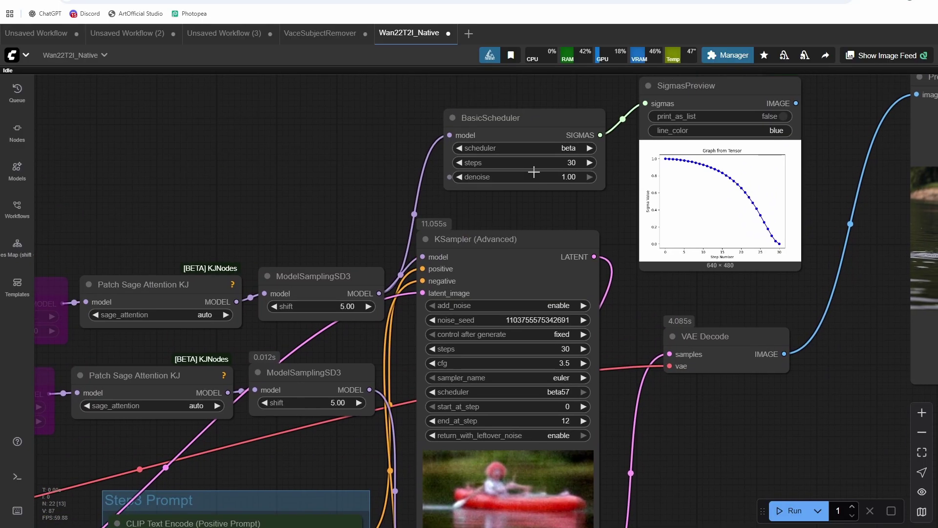
click(534, 148)
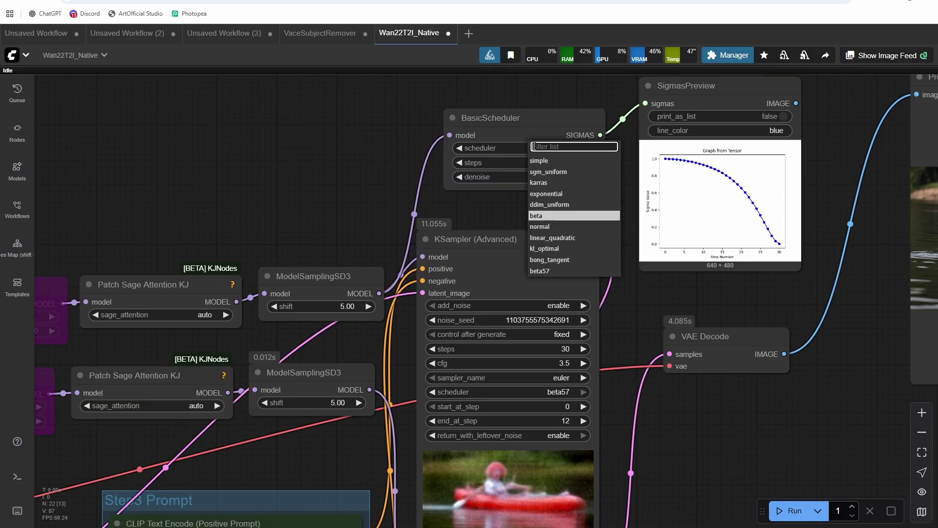
click(556, 183)
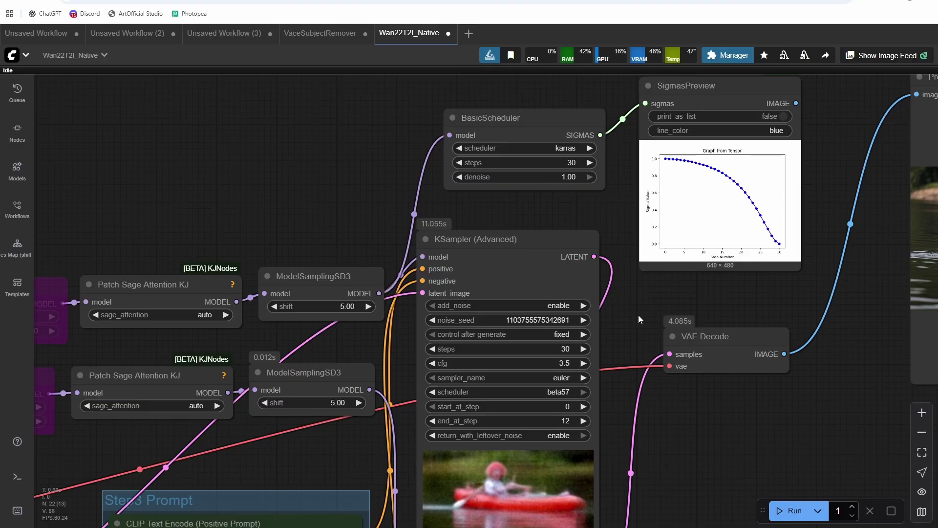
drag(628, 302, 666, 252)
click(591, 333)
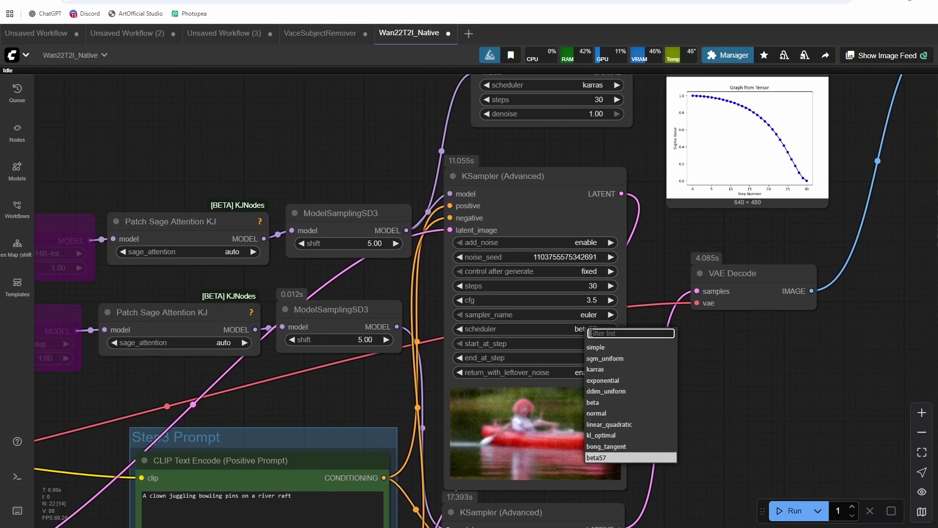
click(601, 370)
drag(761, 378, 749, 266)
click(631, 341)
click(651, 374)
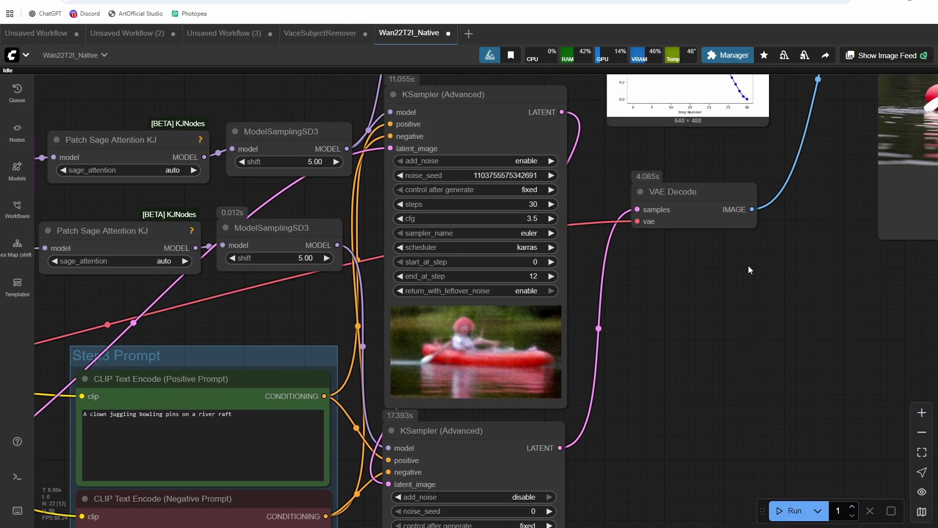
Briefly run the workflow with the karras scheduler, cancel it, and examine the refreshed sigma graph against the first KSampler's settings
drag(799, 78, 756, 280)
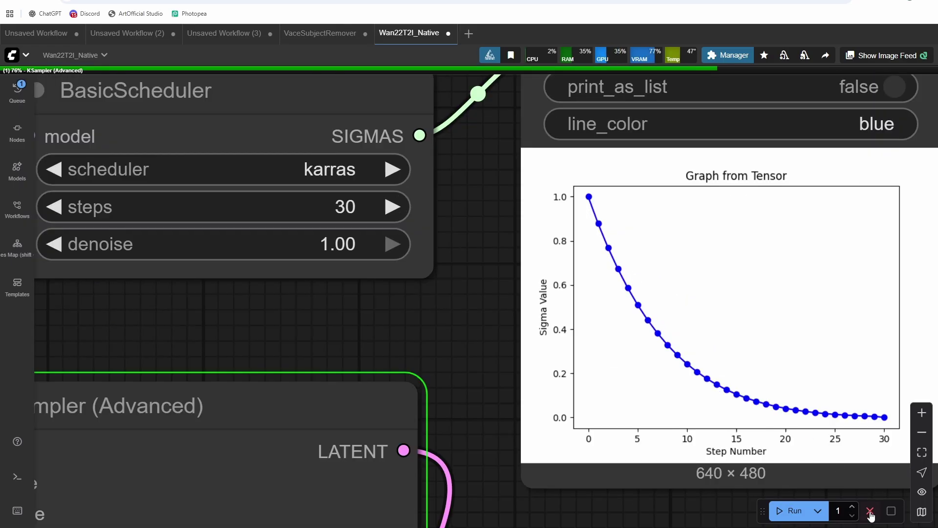
click(869, 511)
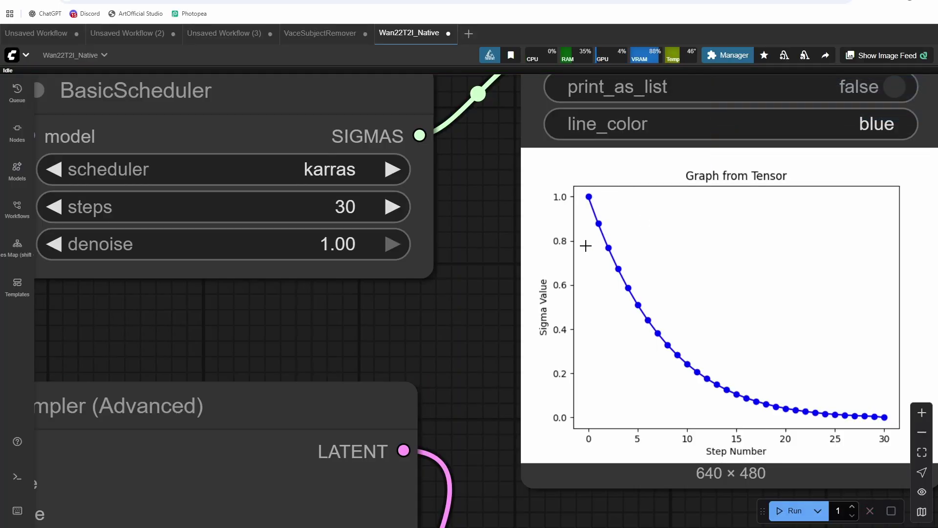
scroll(592, 220, down, 3)
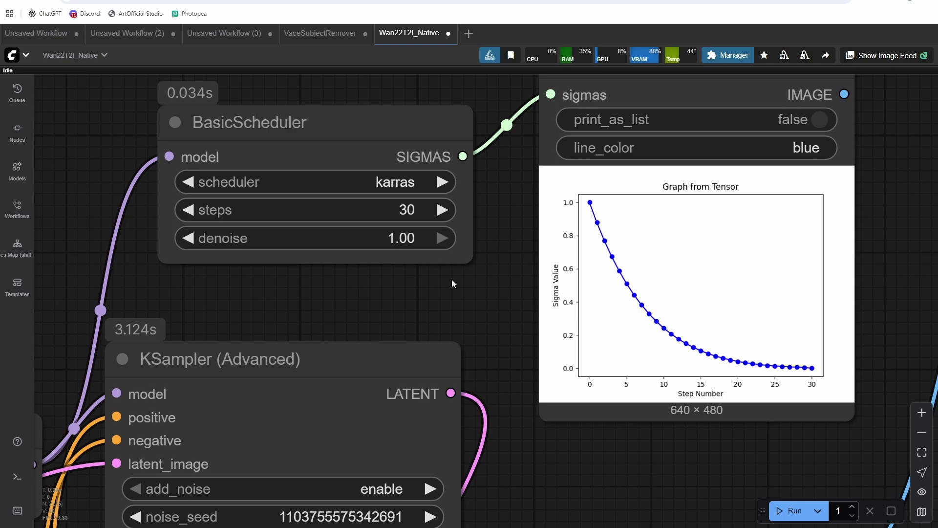
scroll(452, 281, down, 4)
scroll(452, 286, up, 4)
drag(450, 289, 477, 251)
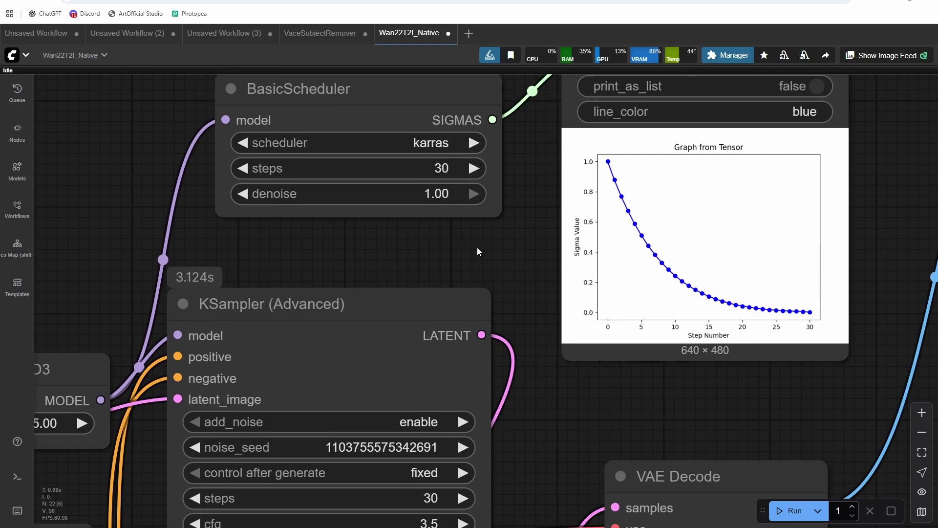
scroll(477, 248, down, 3)
drag(511, 382, 526, 341)
scroll(574, 189, up, 4)
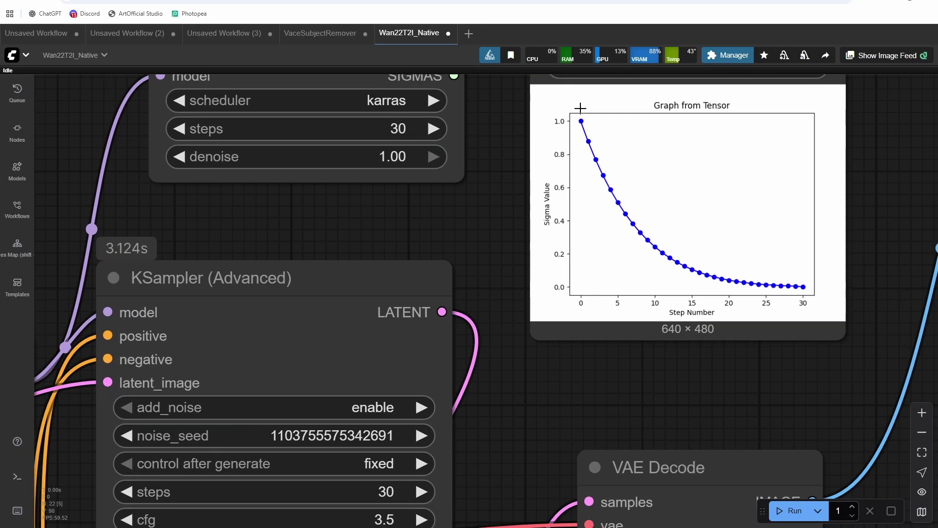
drag(481, 229, 524, 96)
scroll(533, 153, down, 2)
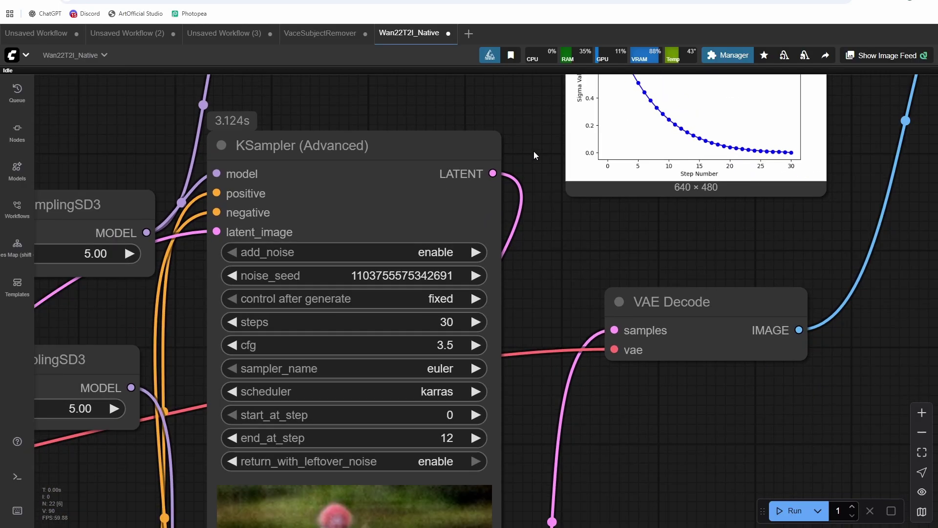
Set the shift to 20 in both ModelSamplingSD3 nodes
drag(533, 153, 709, 204)
click(273, 307)
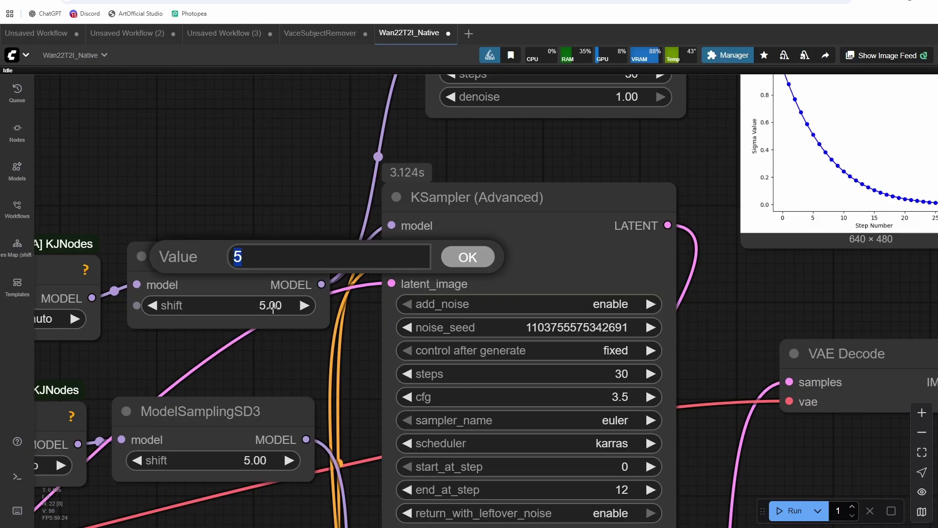
text(20)
key(Return)
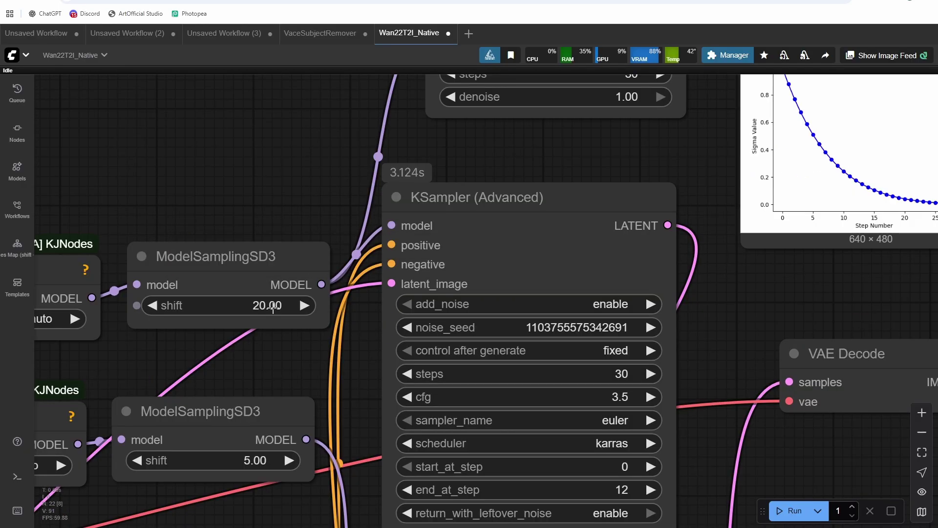
click(230, 462)
text(20)
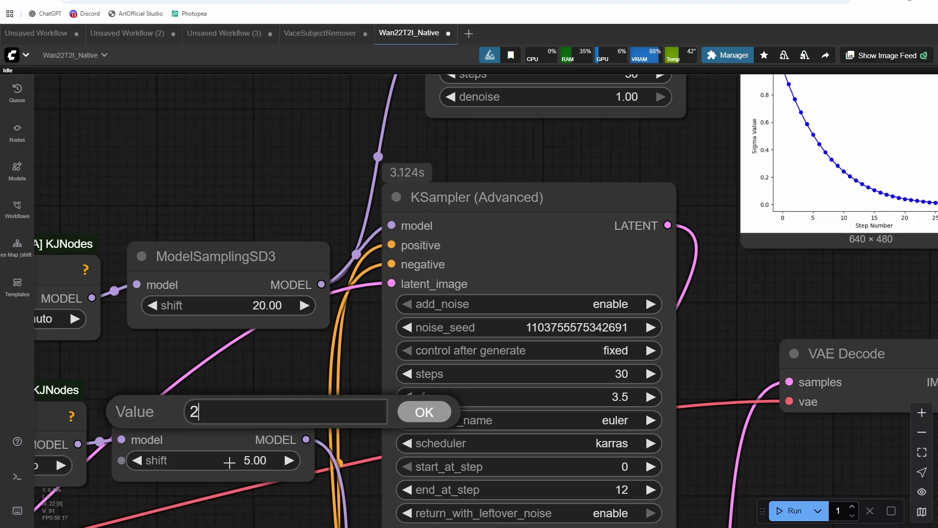
key(Return)
Briefly run the workflow with a shift of 20, examine the refreshed sigma graph, and cancel the run
key(ctrl+Return)
drag(849, 283, 787, 383)
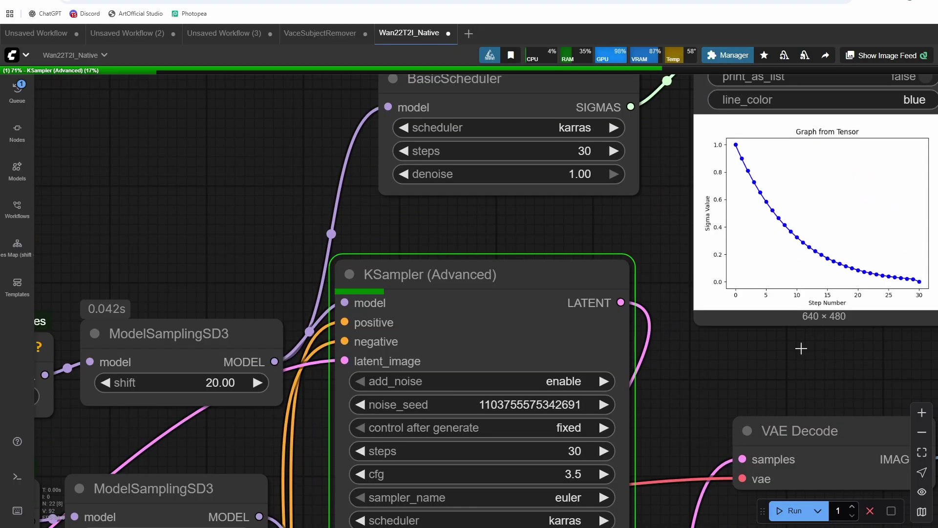
click(871, 512)
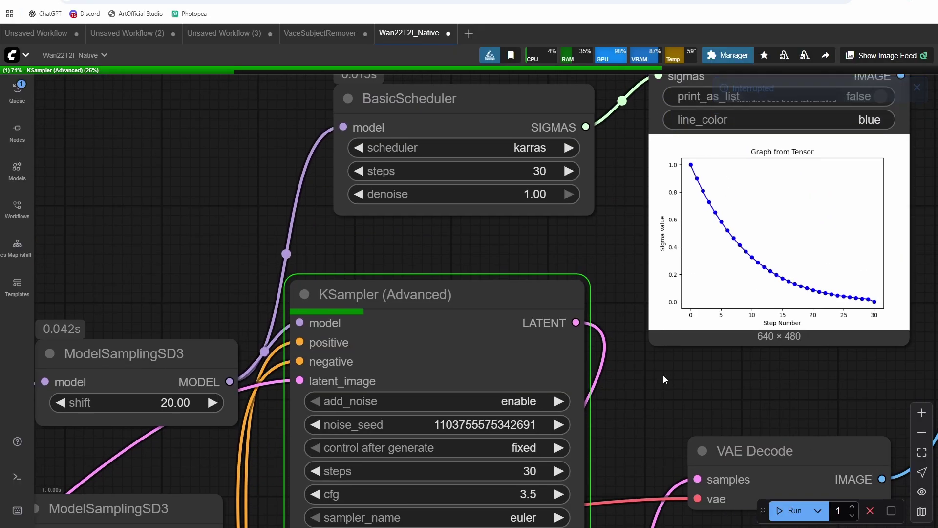
Set the shift to 100 in both ModelSamplingSD3 nodes
drag(586, 417, 726, 289)
click(317, 275)
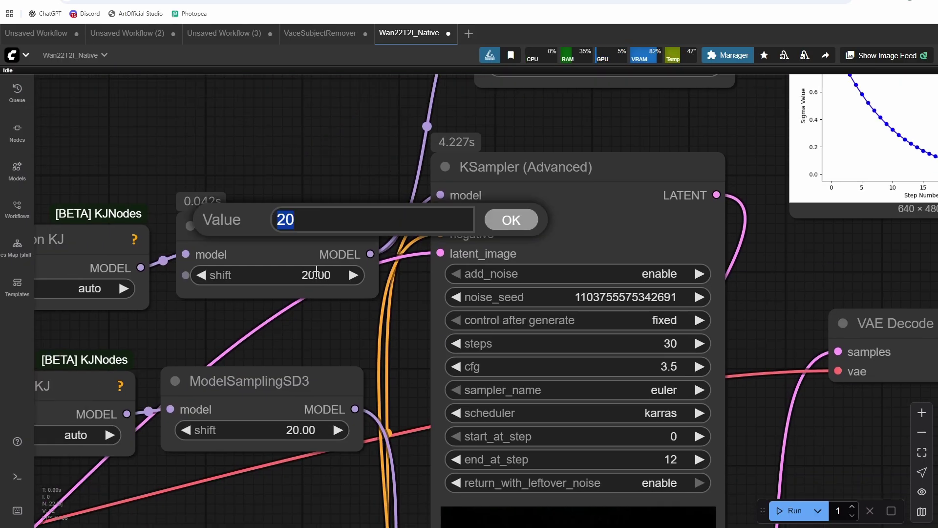
text(200)
key(Return)
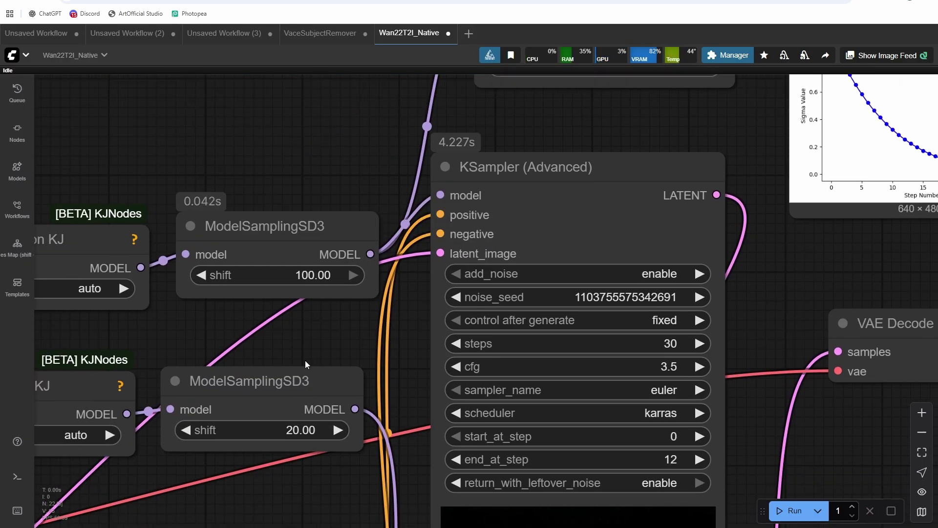
click(303, 425)
text(100)
Briefly run the workflow with a shift of 100, check how the sigma graph changes, and cancel the run
key(ctrl+Return)
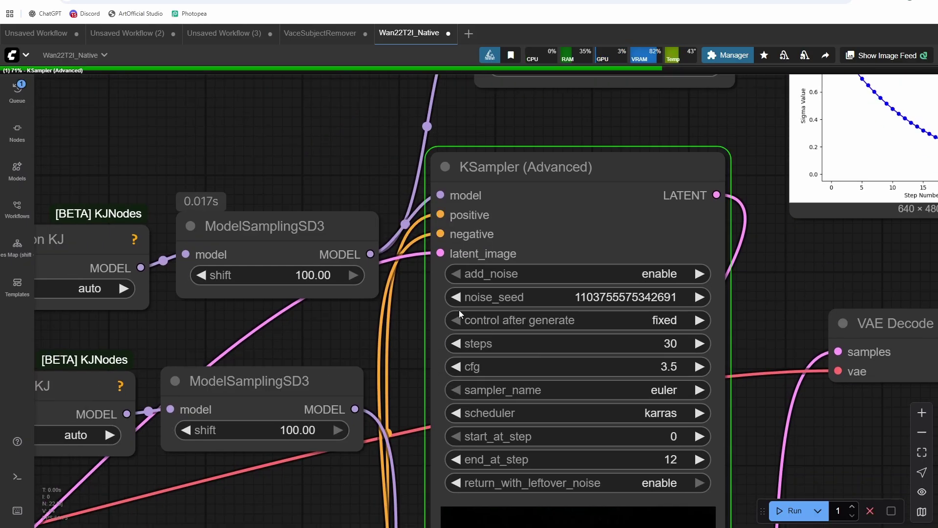
drag(798, 276, 722, 370)
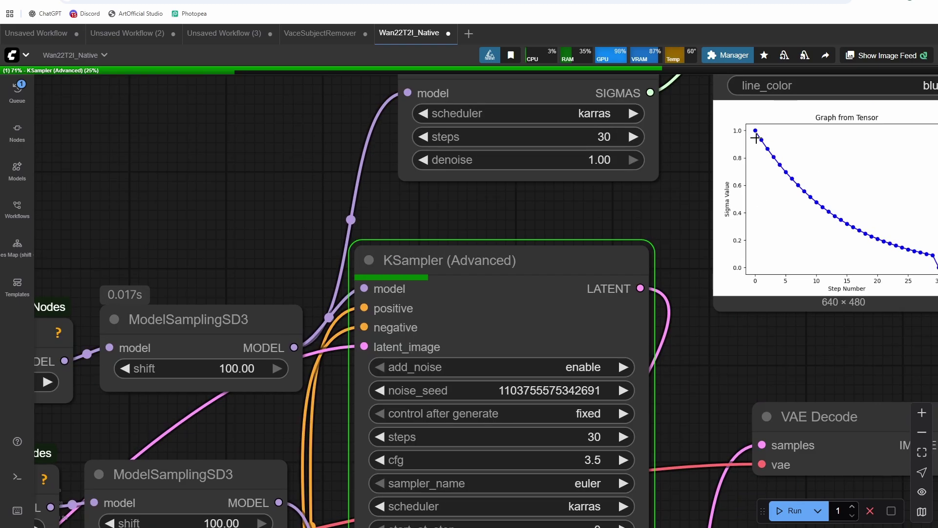
scroll(714, 294, down, 1)
drag(714, 295, 689, 367)
click(869, 511)
Set the first KSampler's end_at_step and the second KSampler's start_at_step to 3, and run the workflow
drag(711, 416, 707, 253)
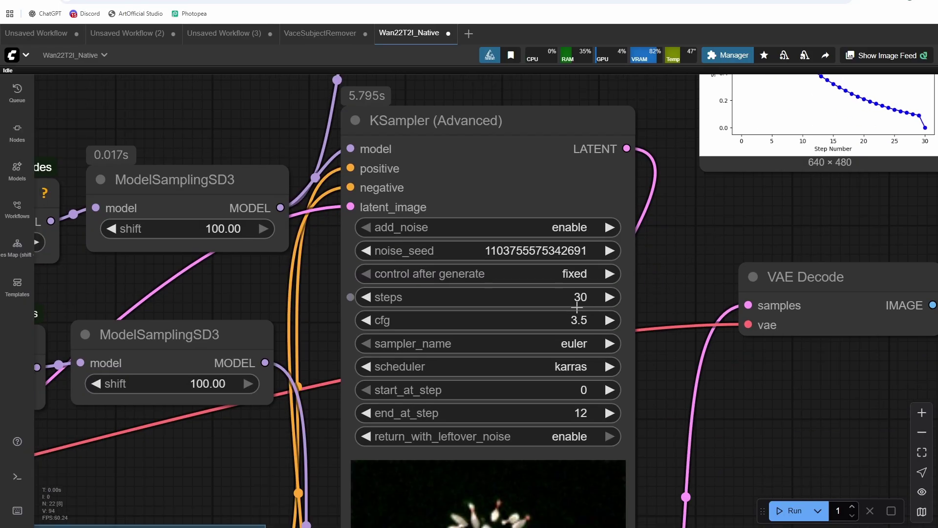
click(578, 406)
text(3)
key(Return)
key(ctrl+Return)
scroll(831, 313, down, 9)
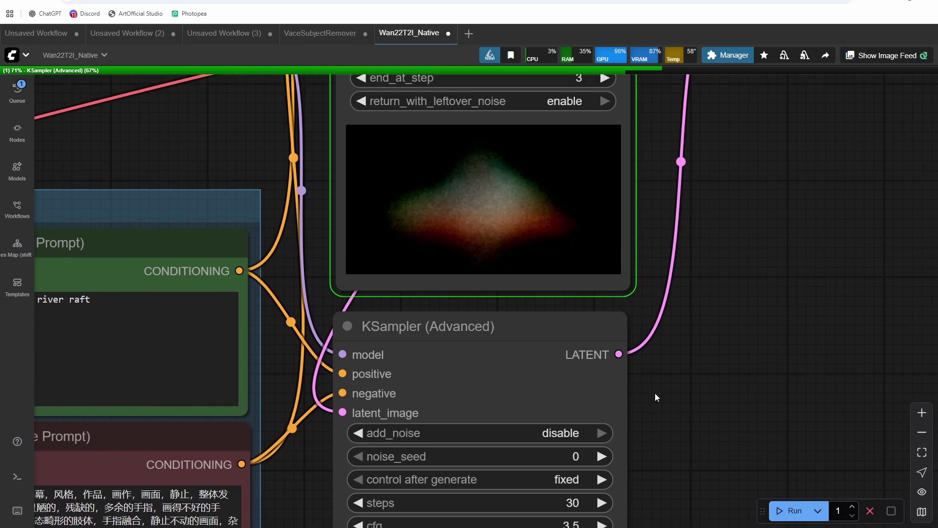
Watch the sampler previews during generation and examine the sigma graph against the first KSampler's settings
scroll(654, 394, down, 1)
drag(725, 341, 739, 180)
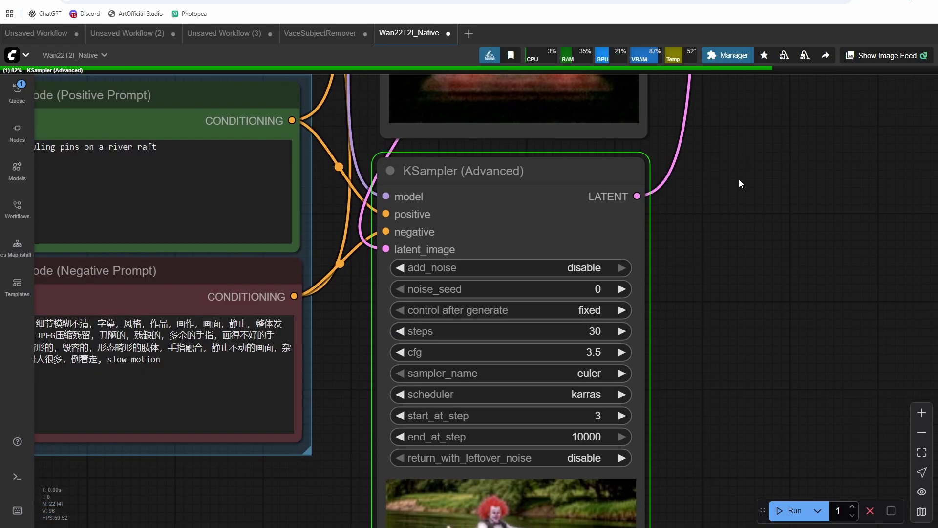
scroll(679, 274, down, 4)
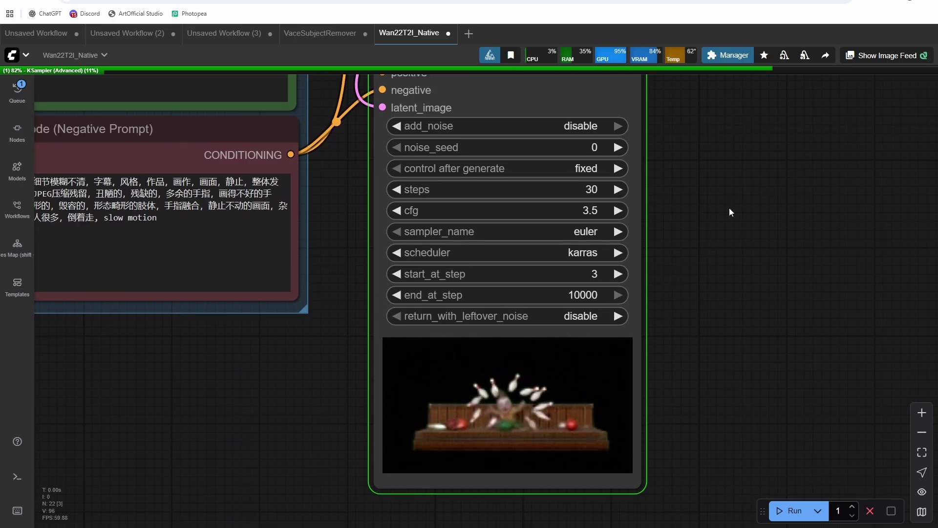
scroll(729, 207, up, 3)
drag(685, 243, 666, 510)
scroll(711, 314, down, 8)
scroll(686, 152, up, 1)
scroll(686, 152, up, 6)
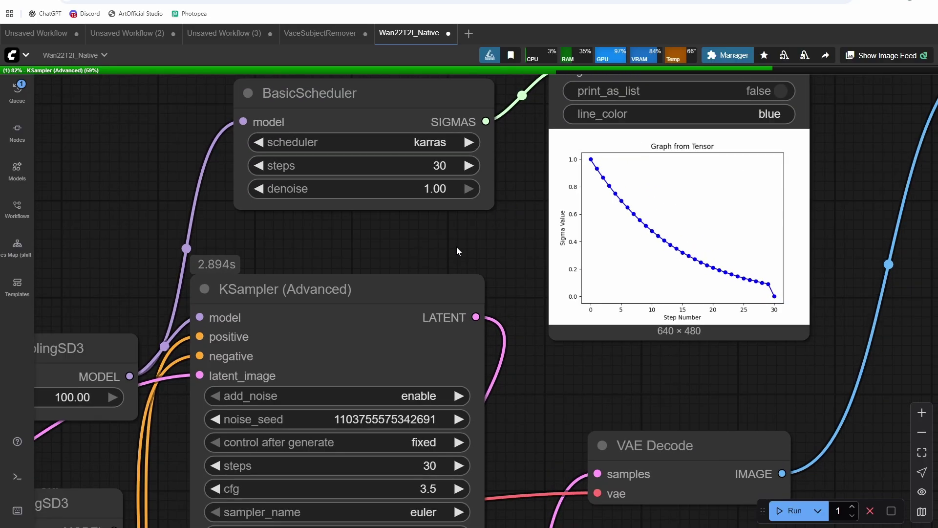
drag(457, 247, 505, 180)
drag(498, 222, 430, 284)
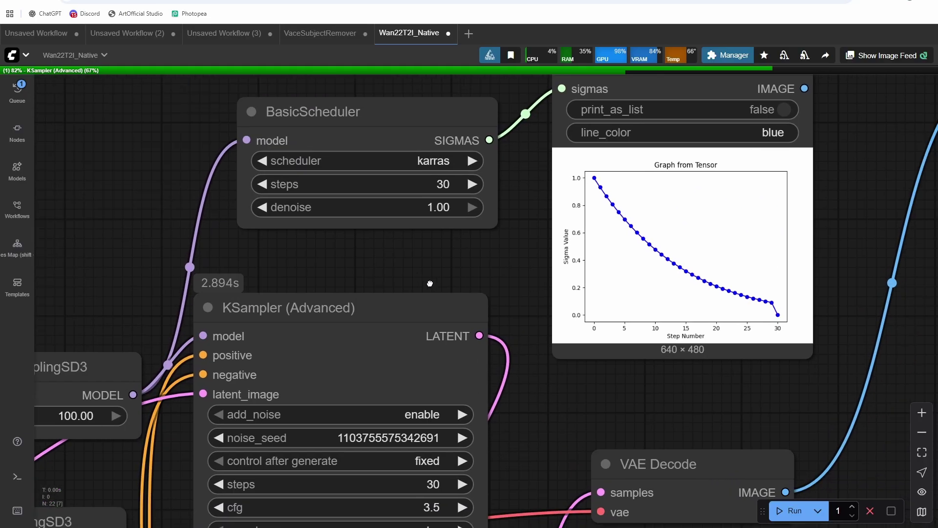
drag(338, 225, 365, 151)
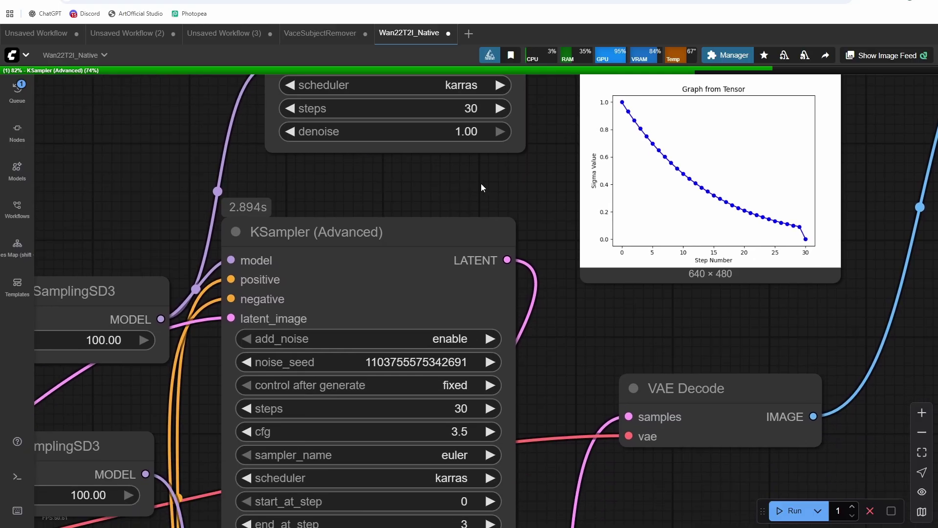
scroll(481, 183, down, 1)
drag(477, 187, 357, 264)
Inspect the details of the image generated with a shift of 100 and the sampler split at step 3
scroll(557, 218, up, 6)
scroll(547, 218, down, 4)
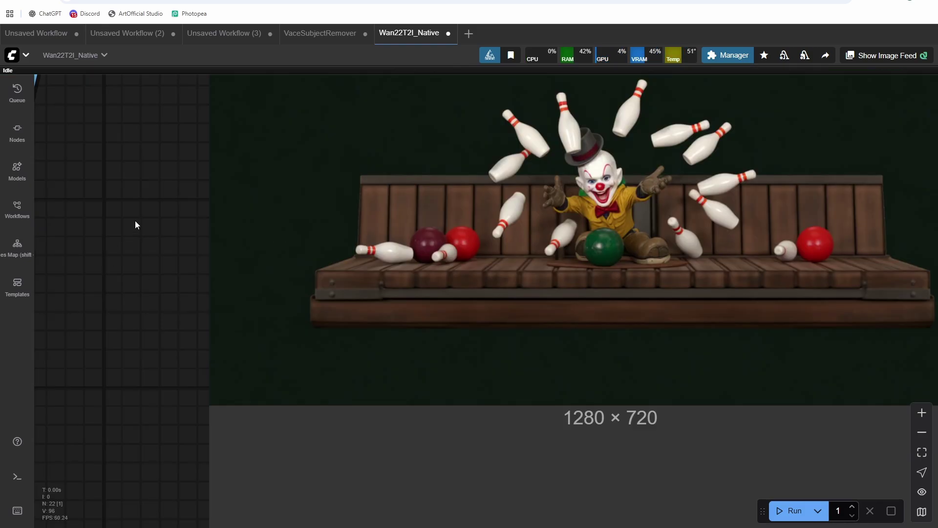
drag(135, 220, 126, 310)
scroll(624, 281, up, 3)
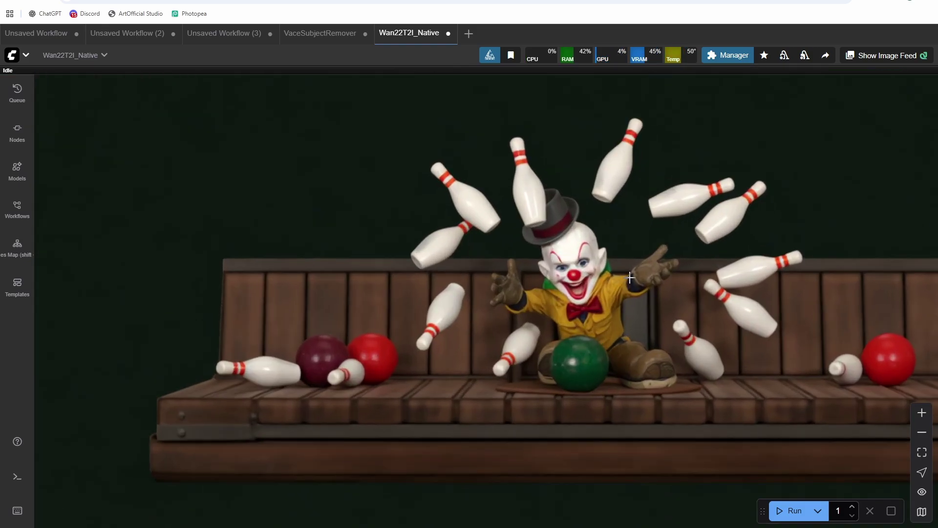
scroll(541, 260, down, 10)
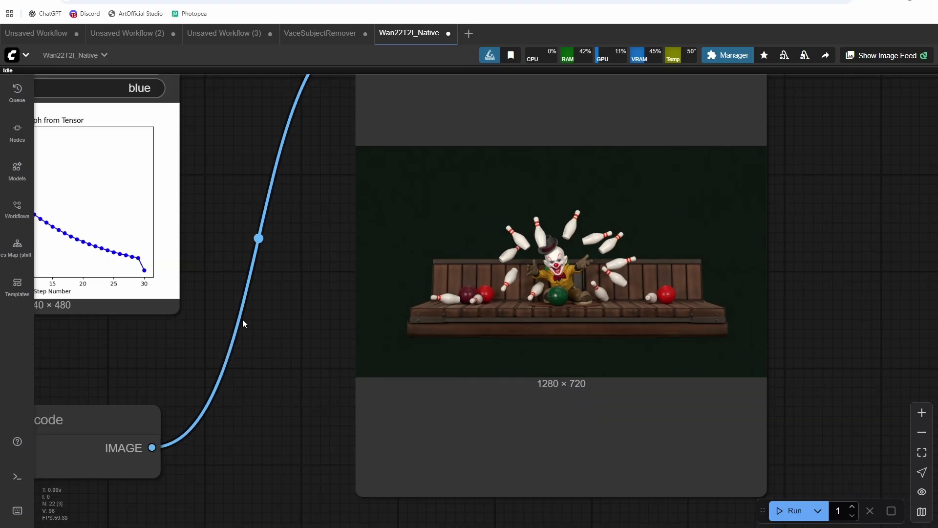
drag(249, 326, 230, 352)
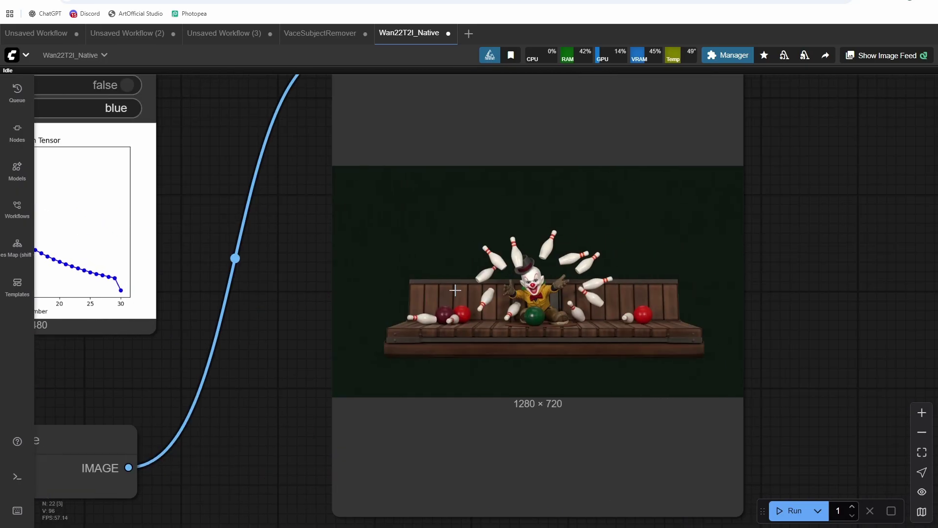
scroll(584, 272, up, 9)
scroll(536, 264, down, 2)
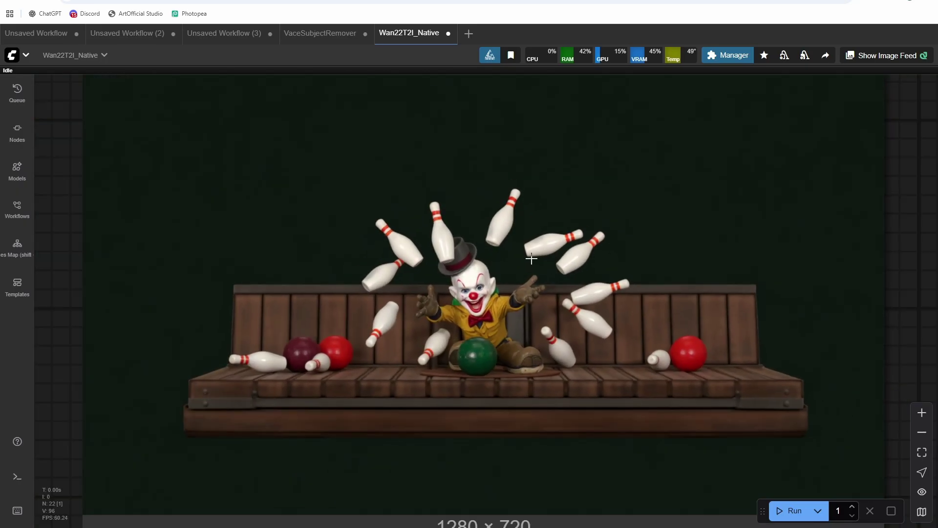
Compare the karras sigma graph with the generated clown image and the first KSampler's step settings
scroll(531, 259, down, 6)
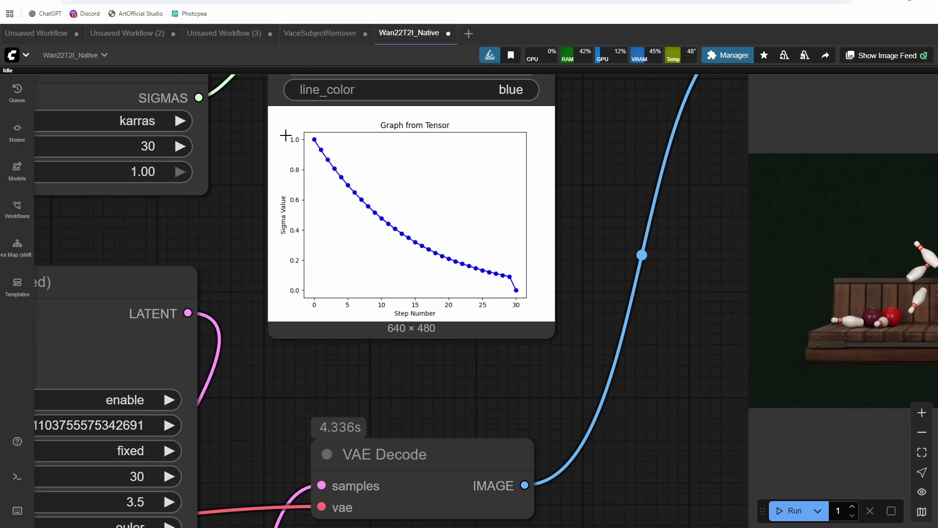
scroll(691, 276, down, 2)
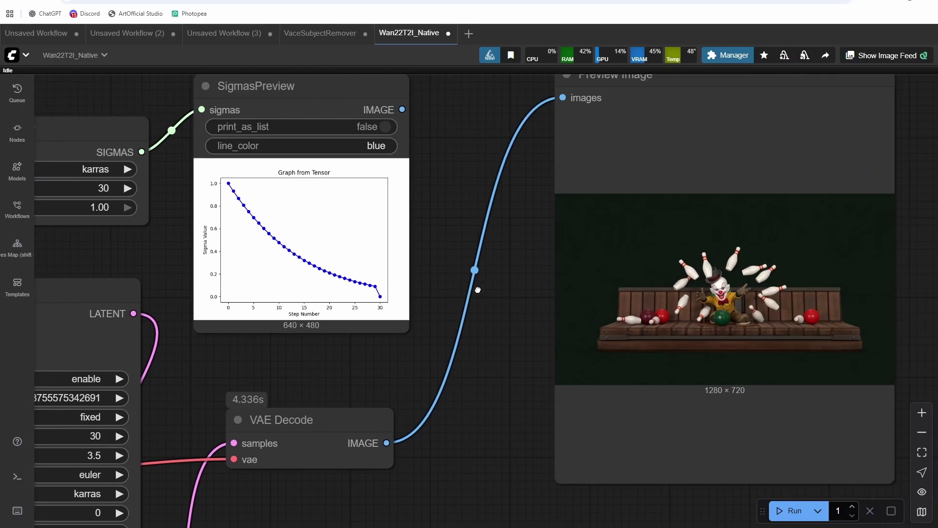
scroll(718, 276, up, 5)
scroll(718, 276, down, 3)
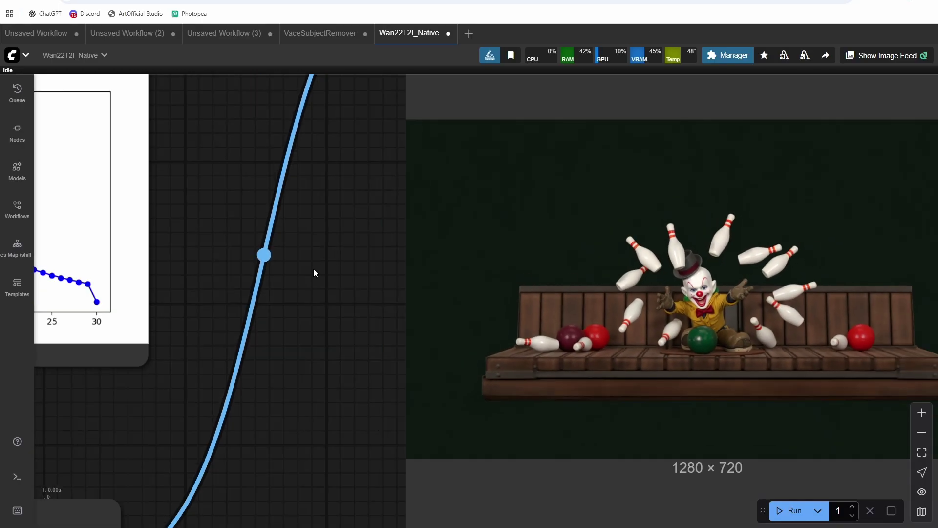
drag(315, 272, 220, 251)
scroll(619, 242, up, 1)
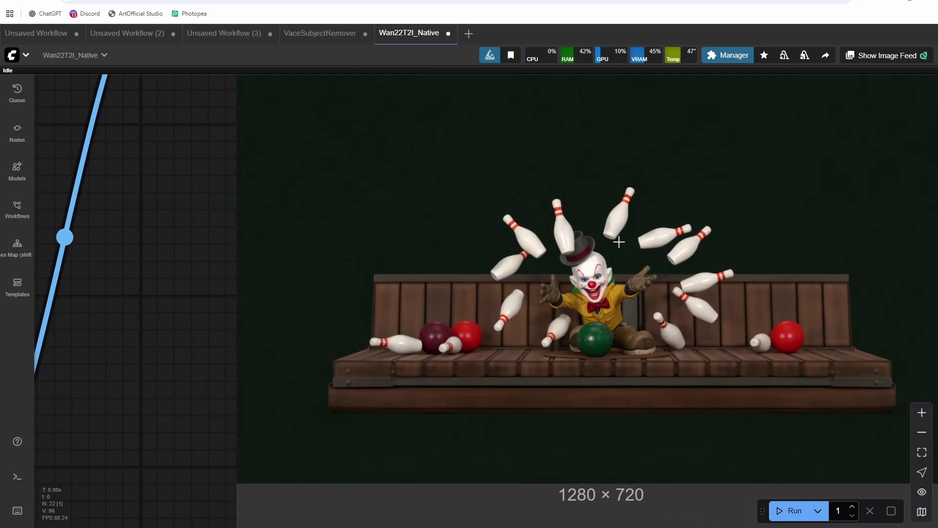
scroll(619, 242, down, 1)
drag(273, 295, 107, 290)
scroll(405, 242, up, 3)
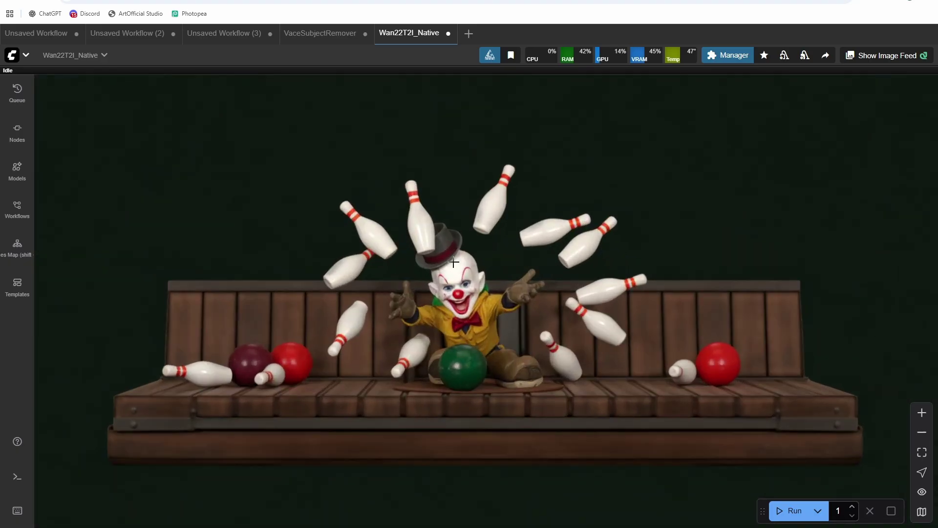
scroll(405, 251, down, 12)
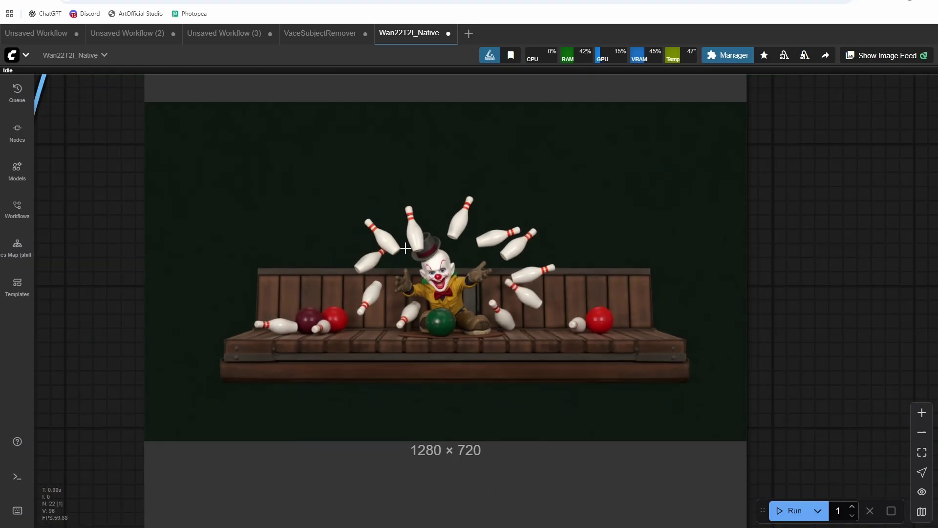
drag(205, 234, 877, 211)
scroll(756, 242, up, 4)
drag(638, 337, 506, 287)
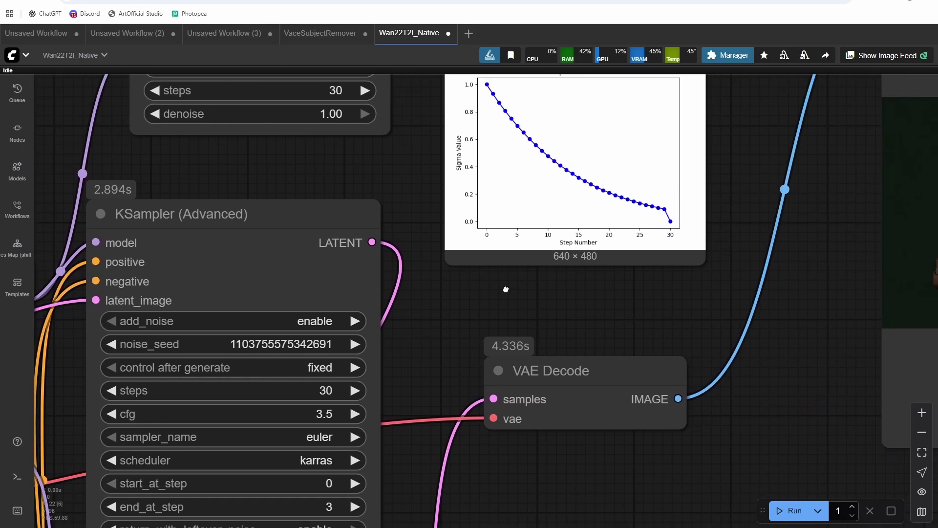
scroll(506, 288, down, 2)
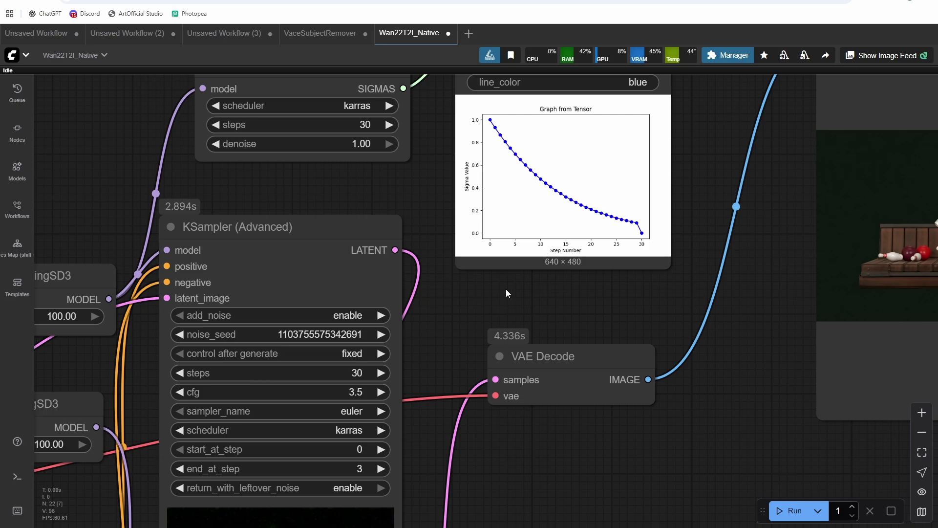
Move the BasicScheduler and SigmasPreview nodes further up, leaving more space above the first KSampler (Advanced) node
drag(357, 172, 371, 265)
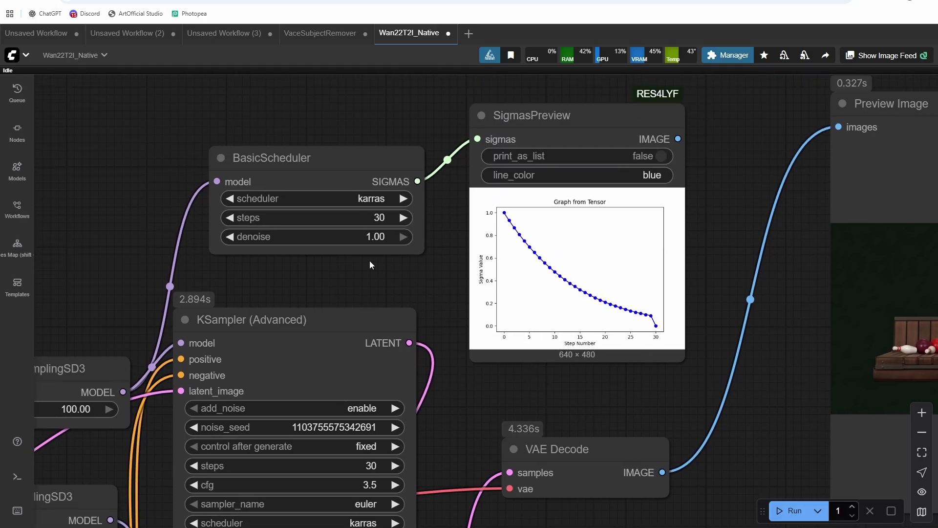
drag(311, 164, 286, 138)
drag(523, 118, 519, 84)
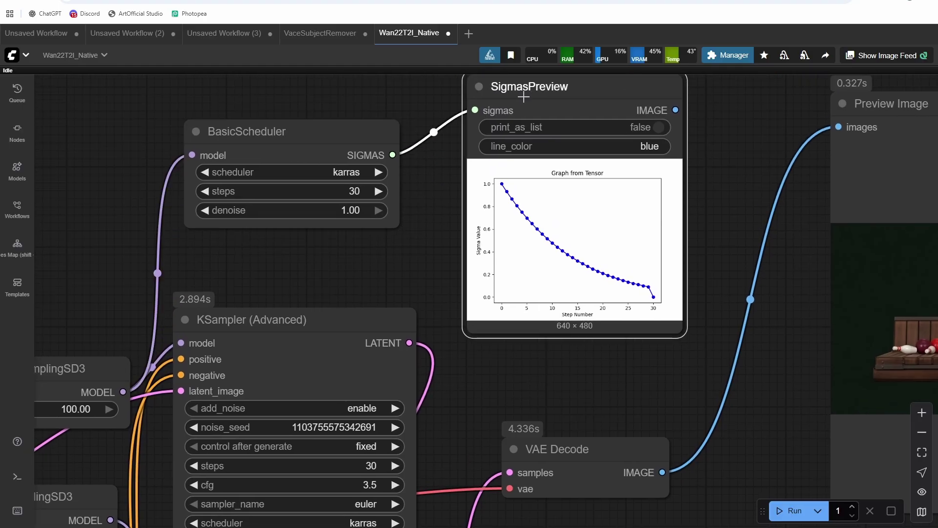
drag(402, 250, 397, 266)
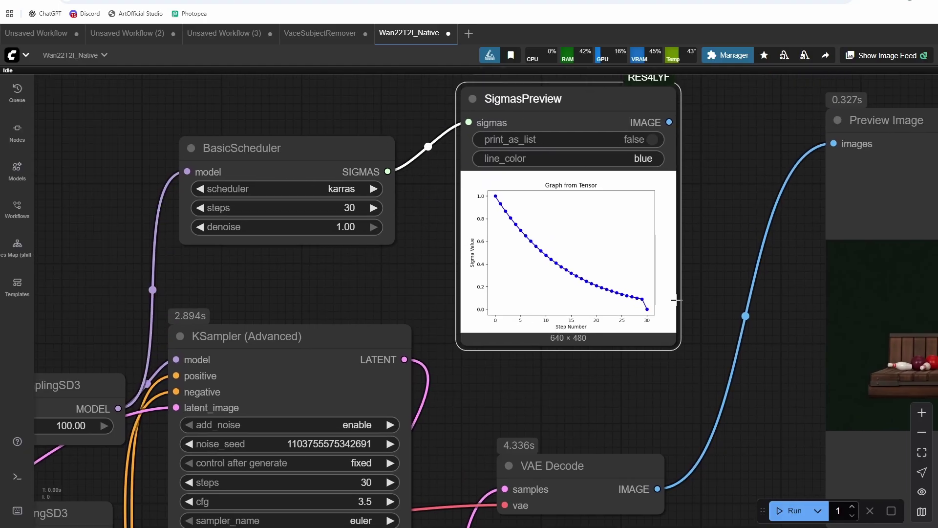
click(717, 329)
drag(468, 400, 624, 265)
scroll(605, 325, down, 2)
drag(649, 400, 636, 362)
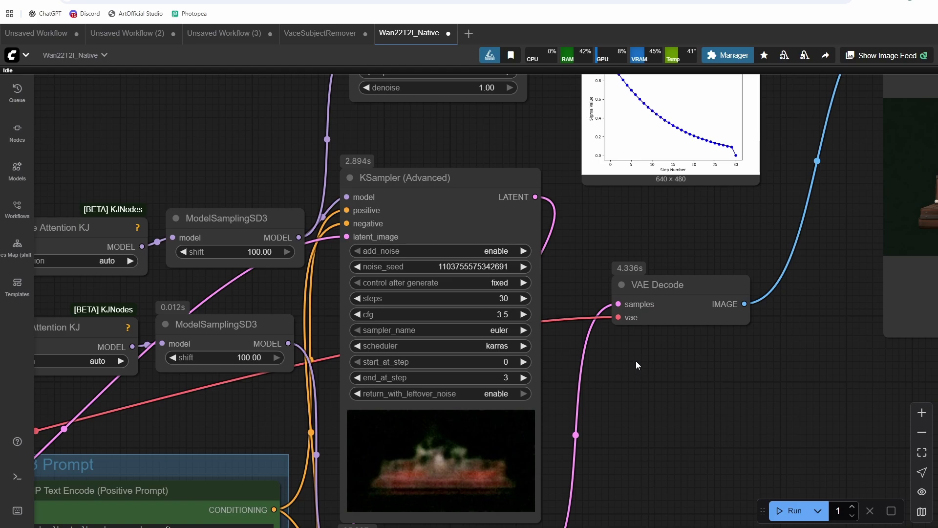
scroll(631, 273, down, 6)
drag(643, 359, 635, 322)
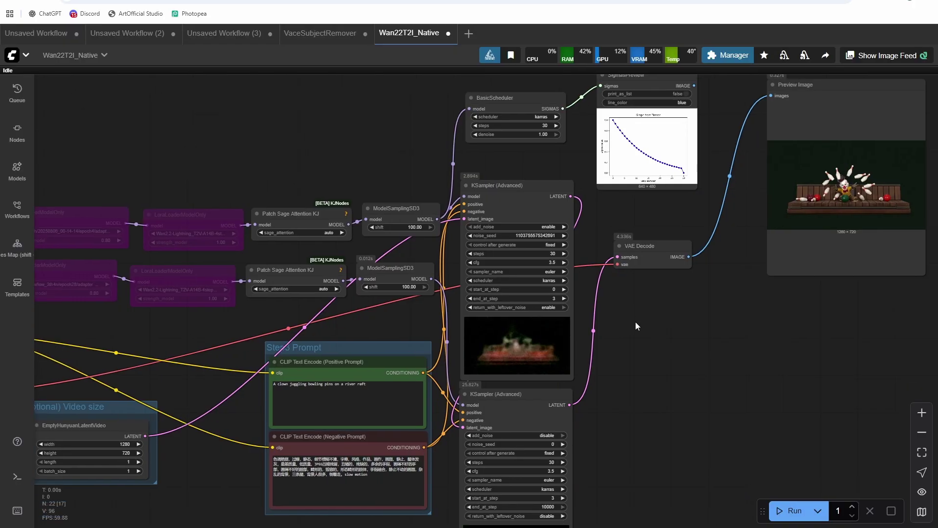